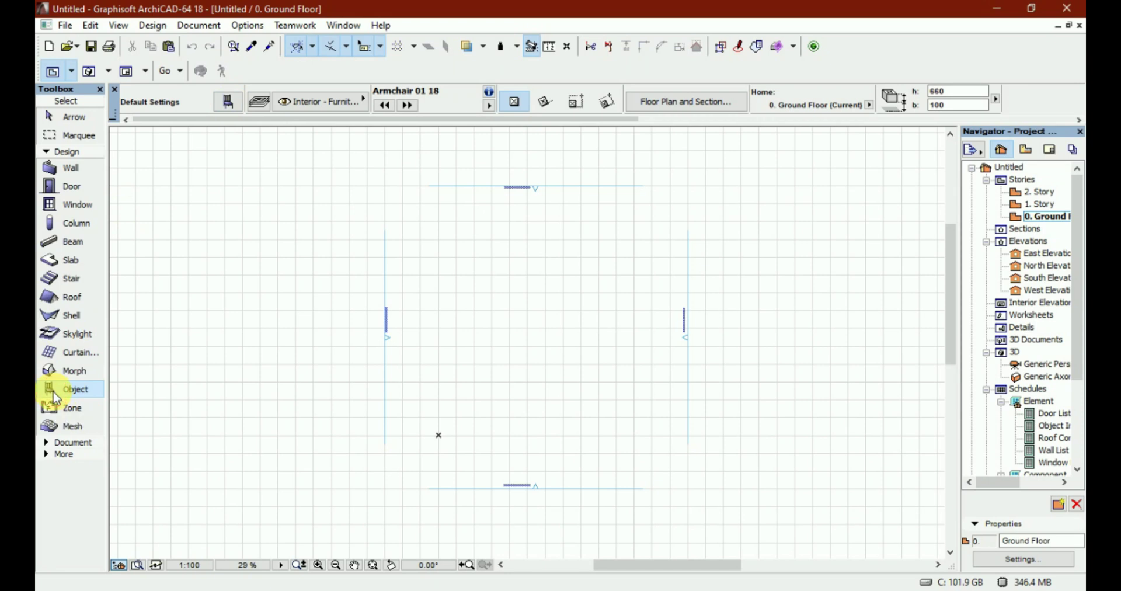
Set the Object tool's default to Designer Chair 07 18 from the Chairs 18 library folder.
left_click(227, 101)
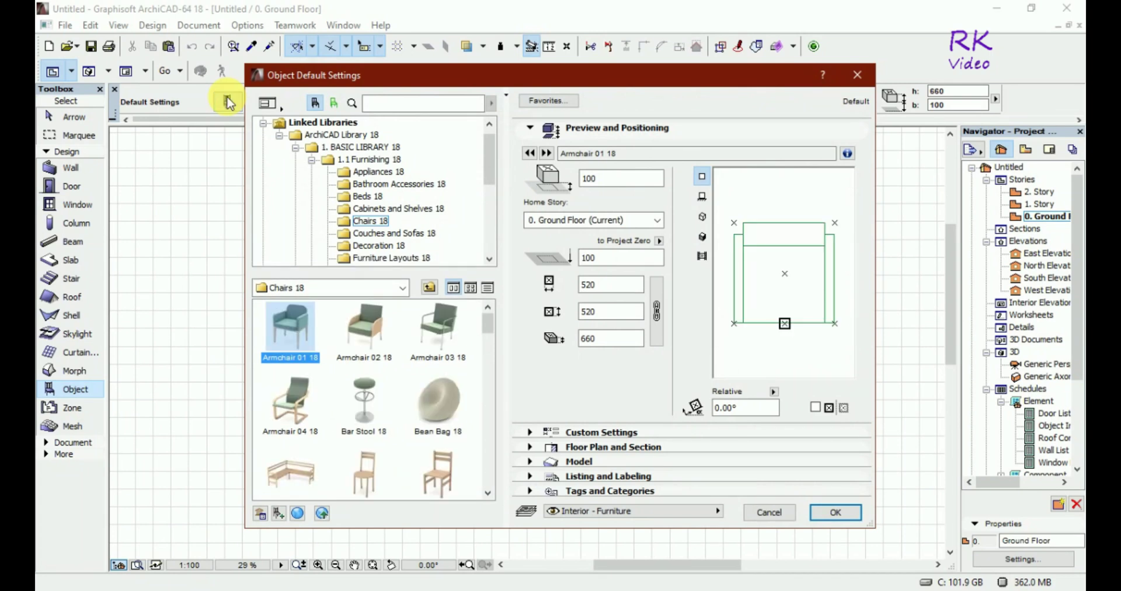
scroll(453, 382, "down", 1)
scroll(453, 385, "down", 2)
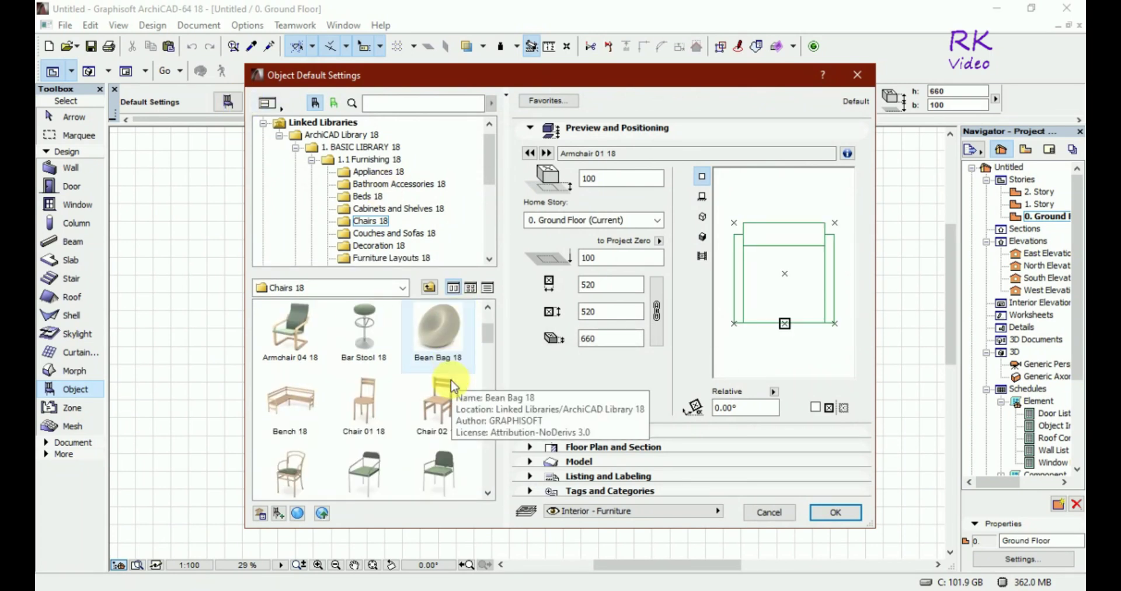
scroll(453, 392, "down", 1)
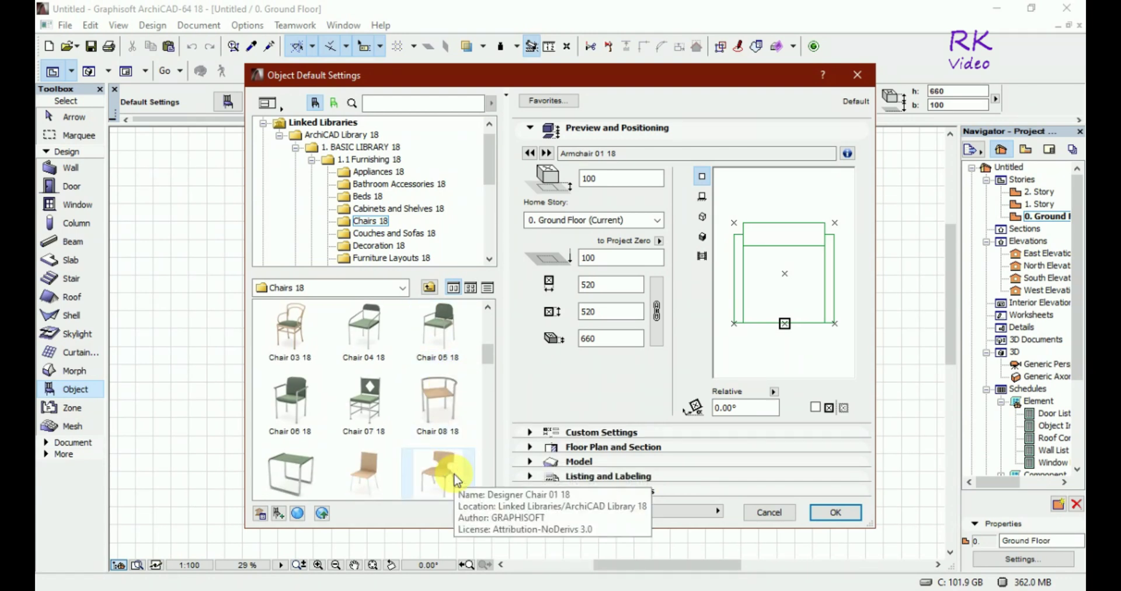
scroll(456, 480, "down", 3)
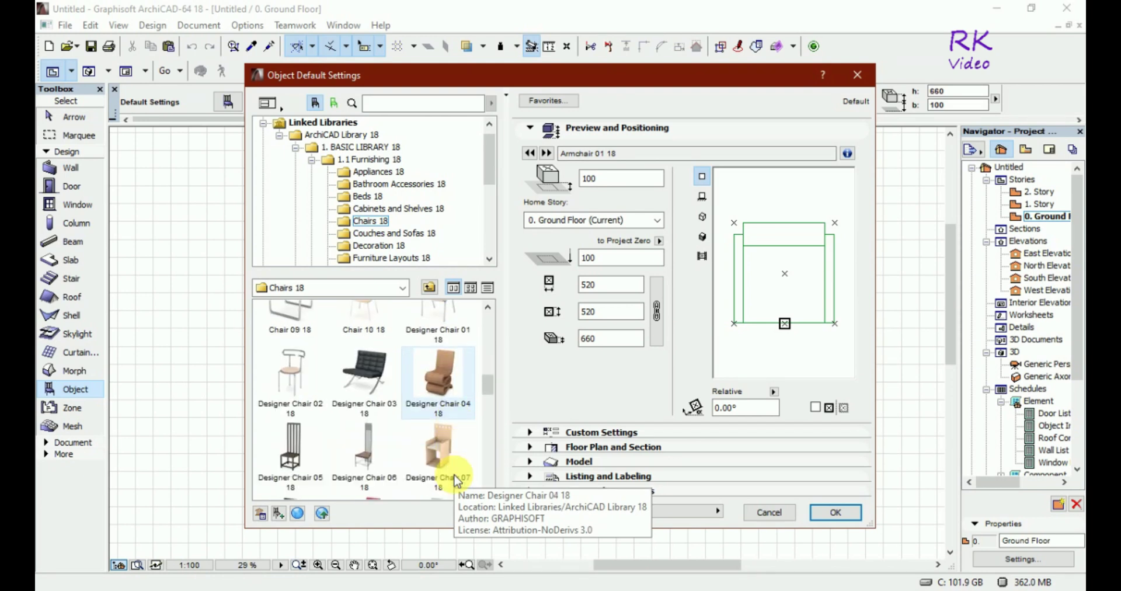
left_click(448, 396)
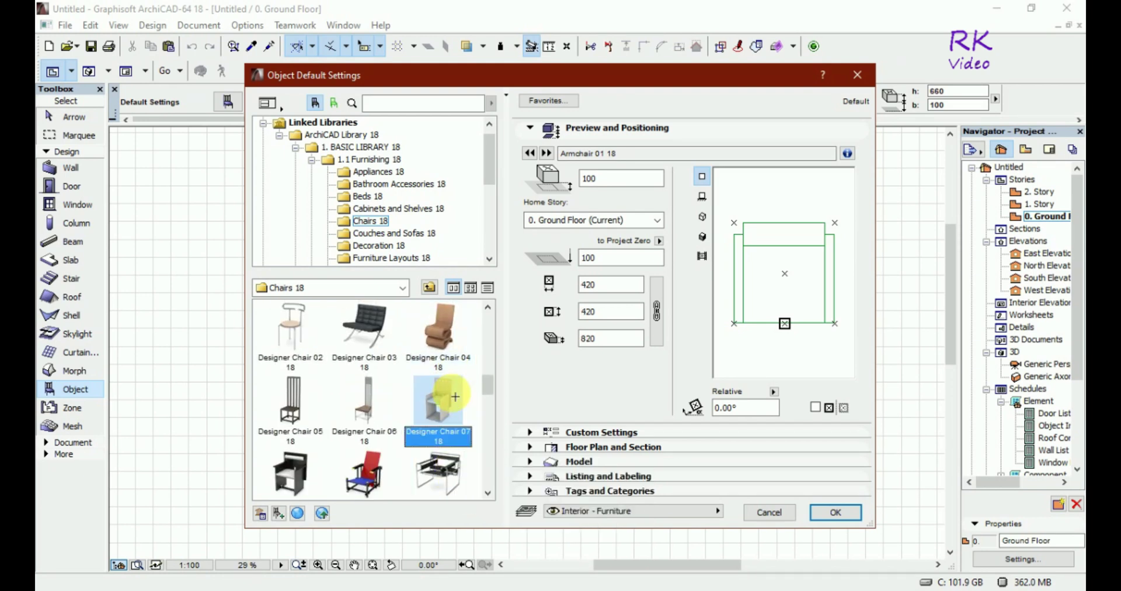
left_click(834, 512)
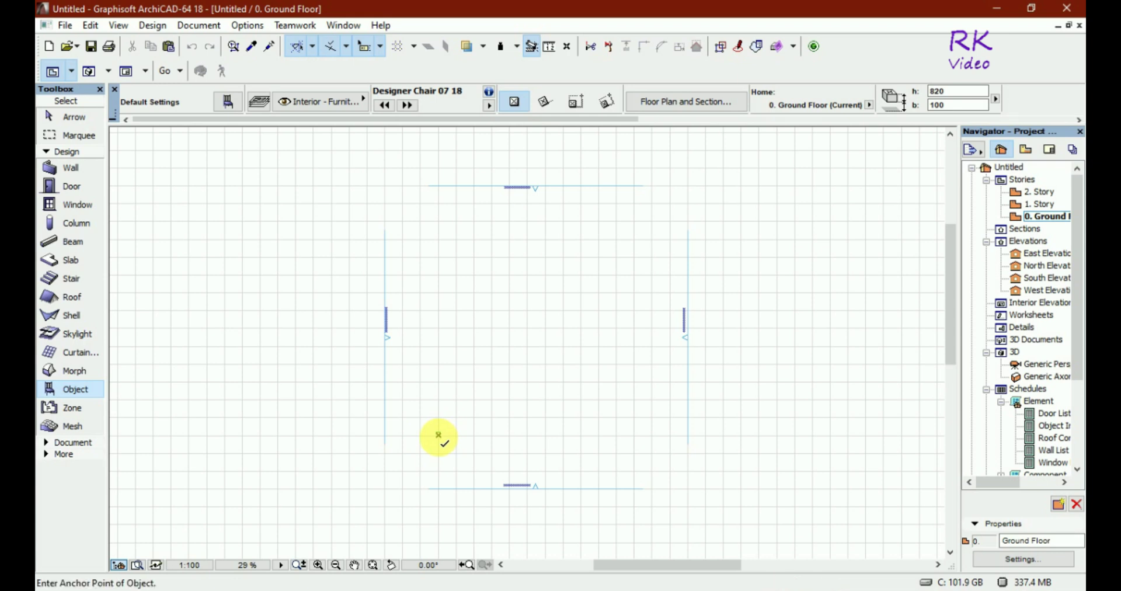
Place the designer chair on the ground floor plan with its front-edge anchor on the project origin.
scroll(438, 435, "up", 4)
scroll(431, 440, "up", 5)
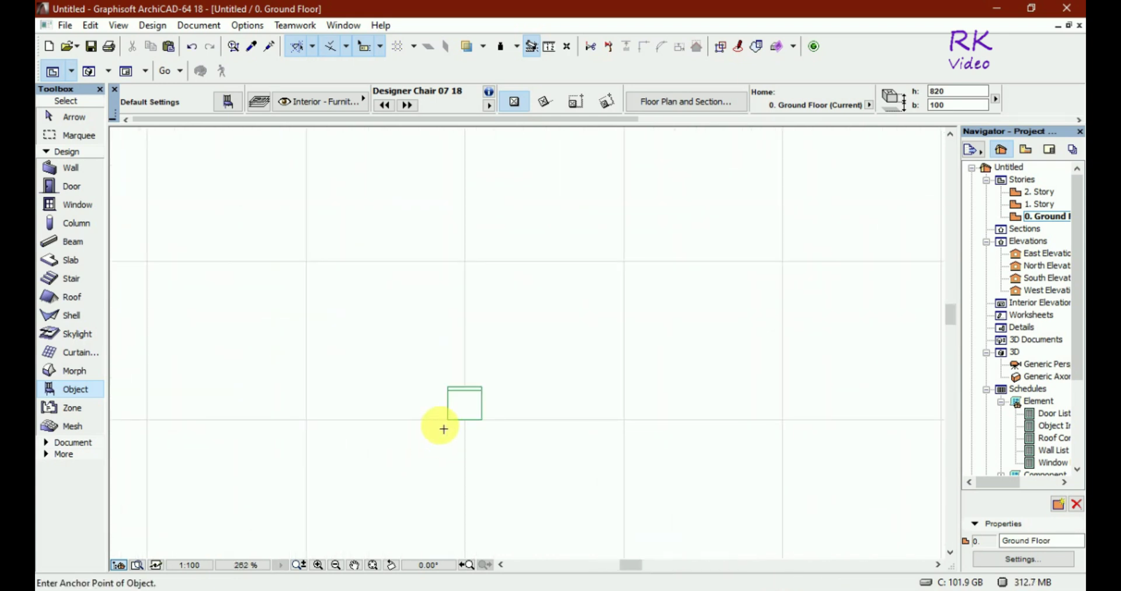
scroll(458, 414, "up", 1)
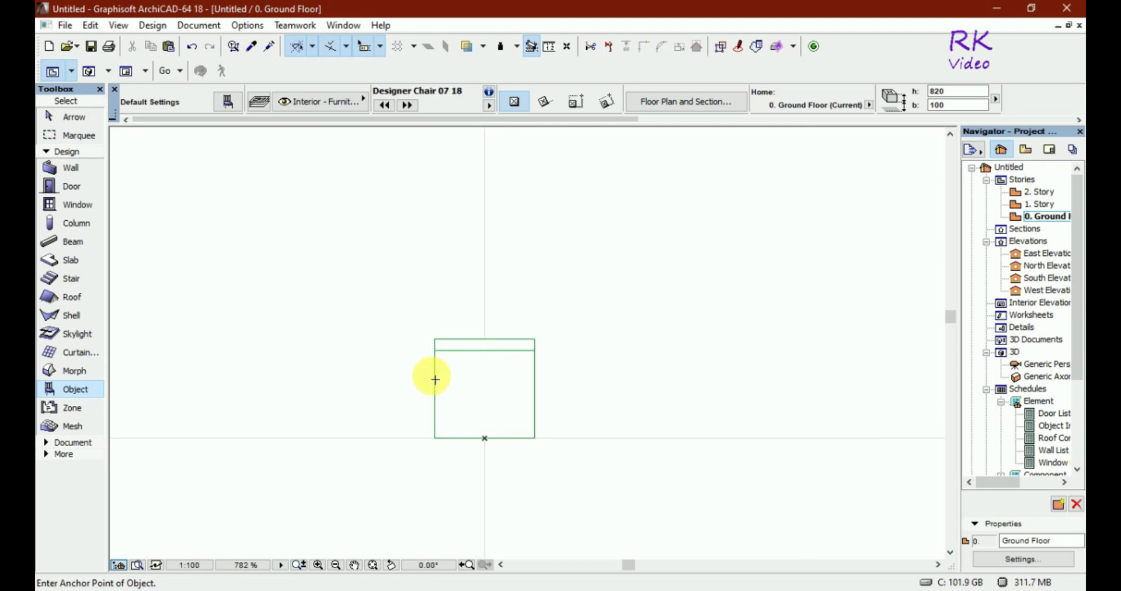
Move the placed chair 210 mm toward its front so its centre sits on the project origin, and deselect it.
key("Escape")
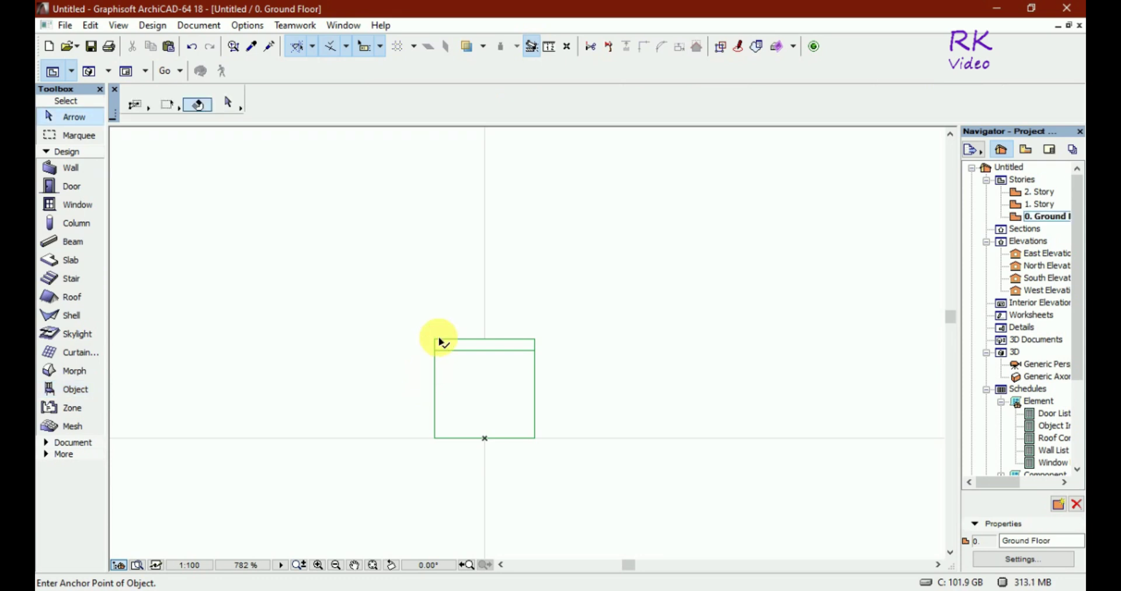
left_click(440, 345)
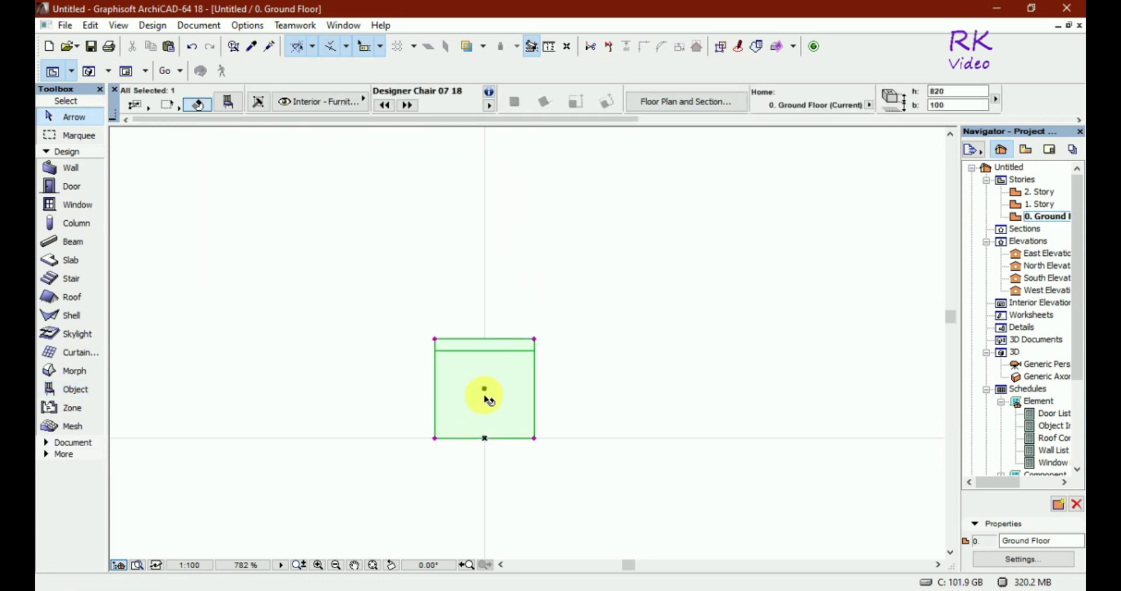
left_click(507, 437)
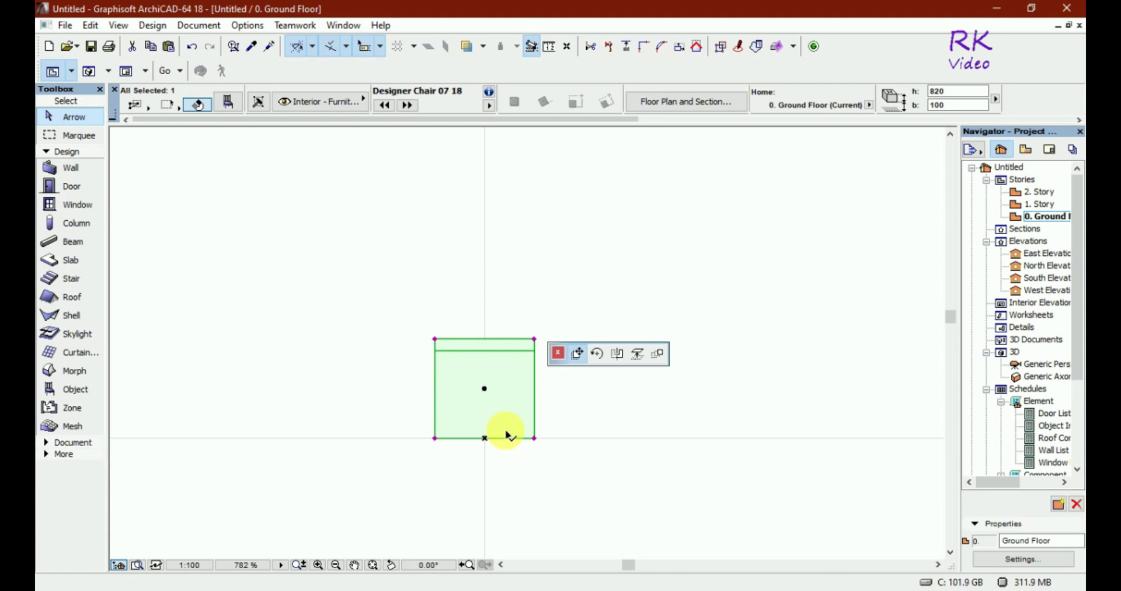
left_click(484, 438)
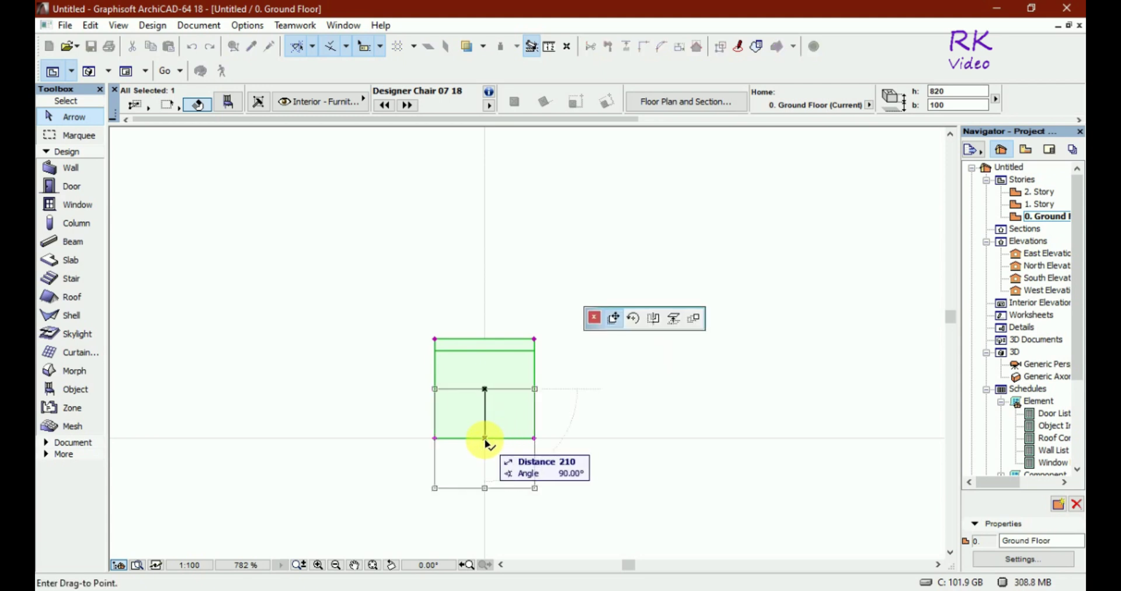
left_click(486, 440)
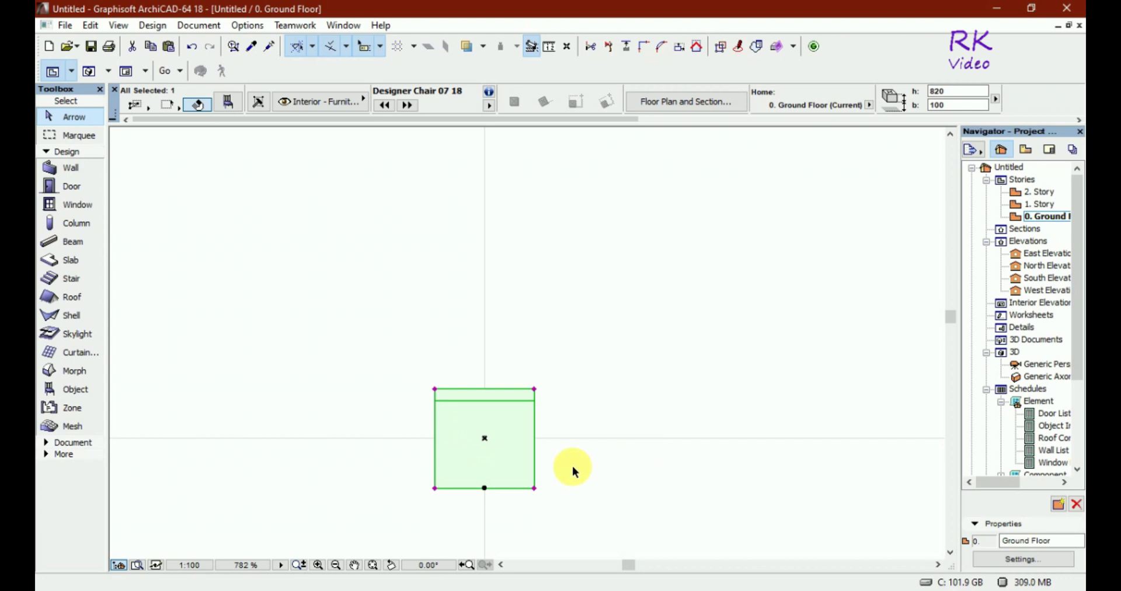
scroll(513, 338, "down", 5)
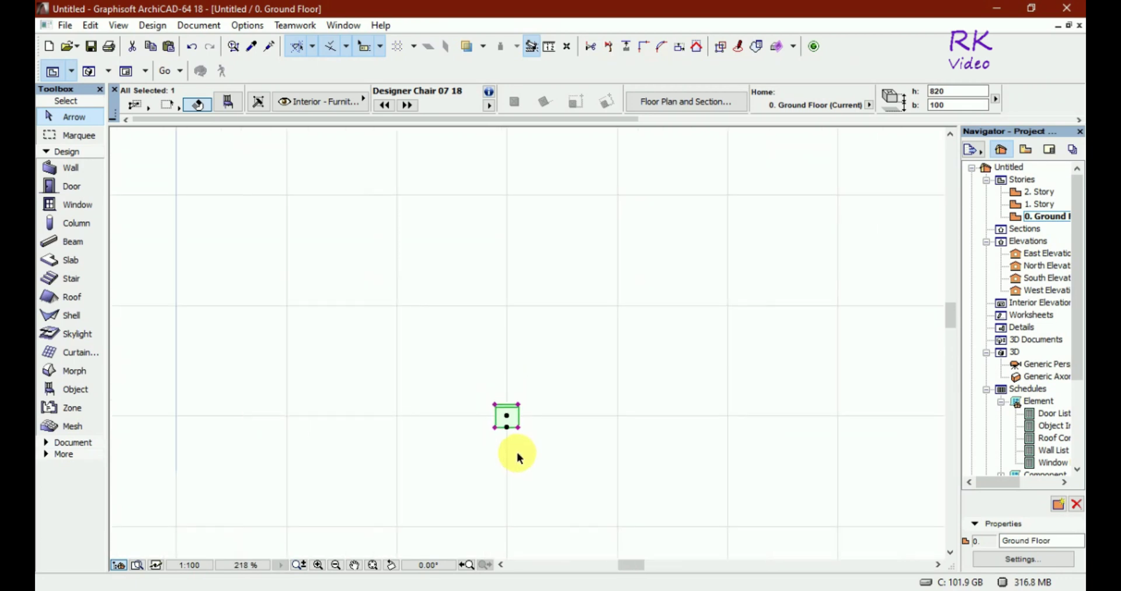
scroll(520, 347, "down", 4)
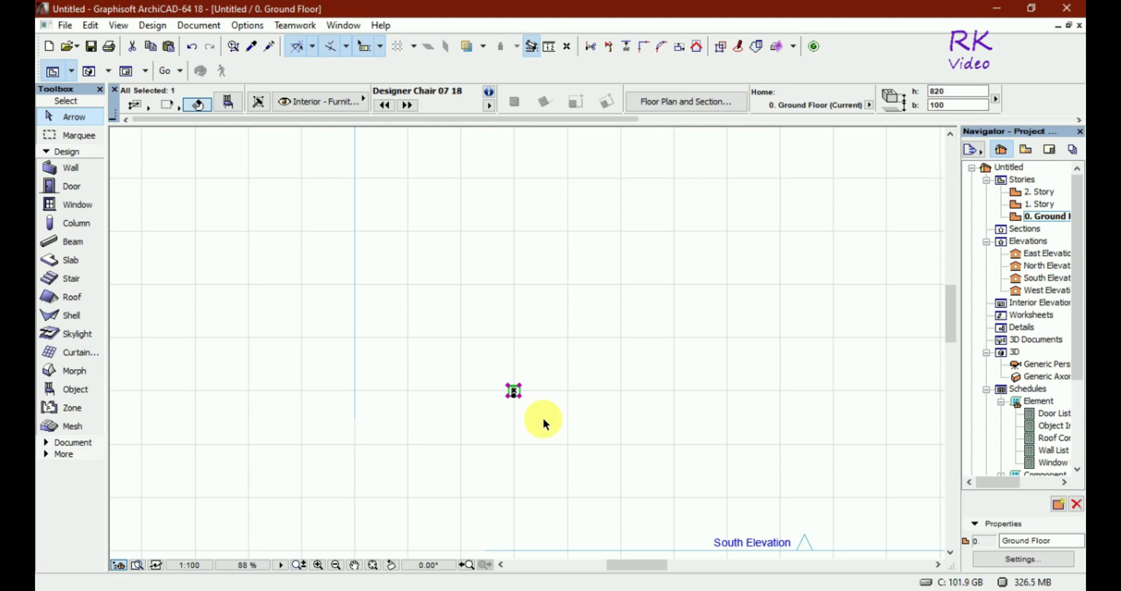
left_click(544, 424)
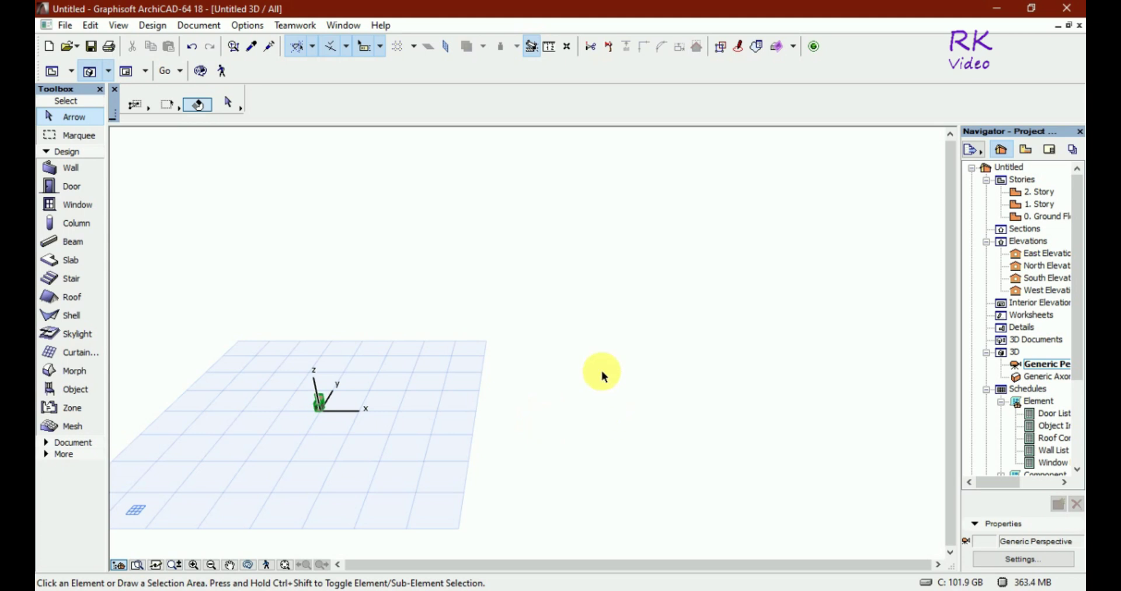
Examine the chair's backrest, armrests and seat cushion from several sides and close up in the 3D perspective.
middle_click_drag(597, 387, 303, 401, "shift")
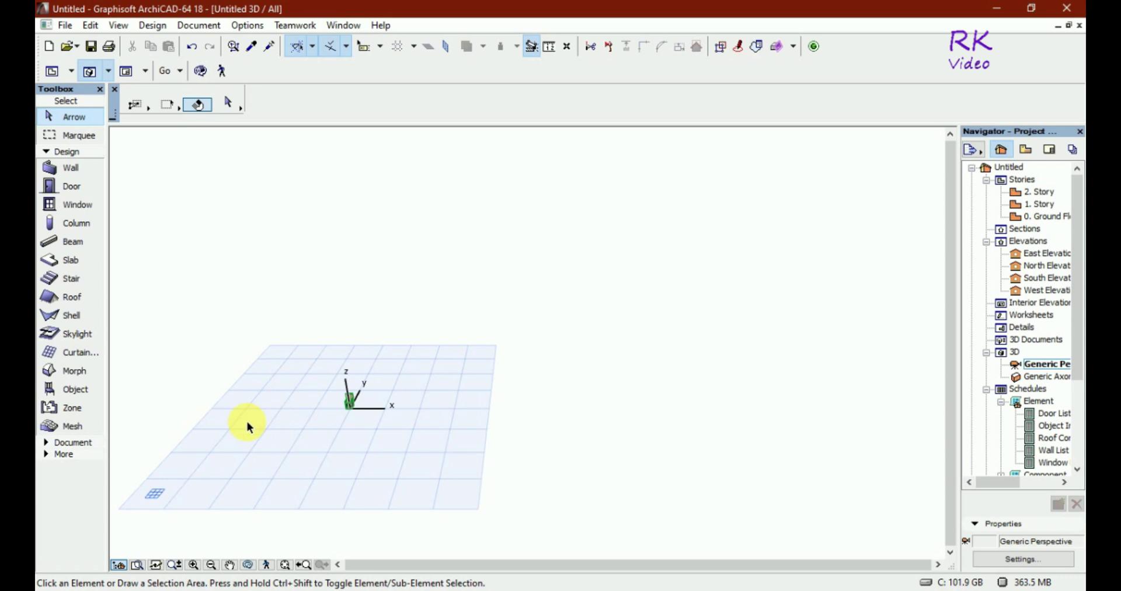
scroll(247, 422, "up", 5)
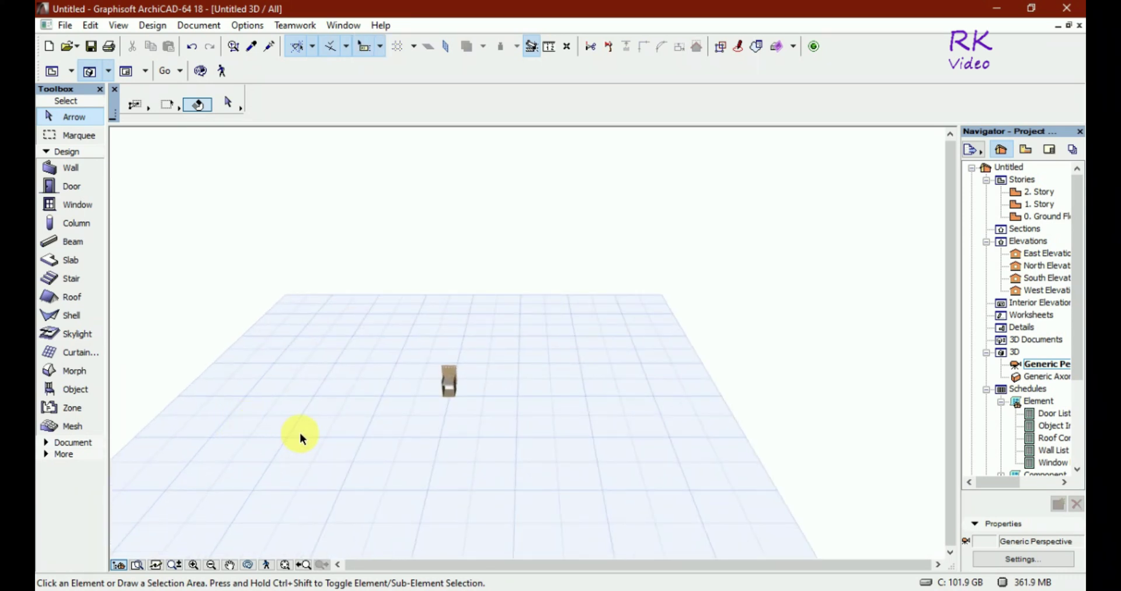
scroll(474, 383, "up", 3)
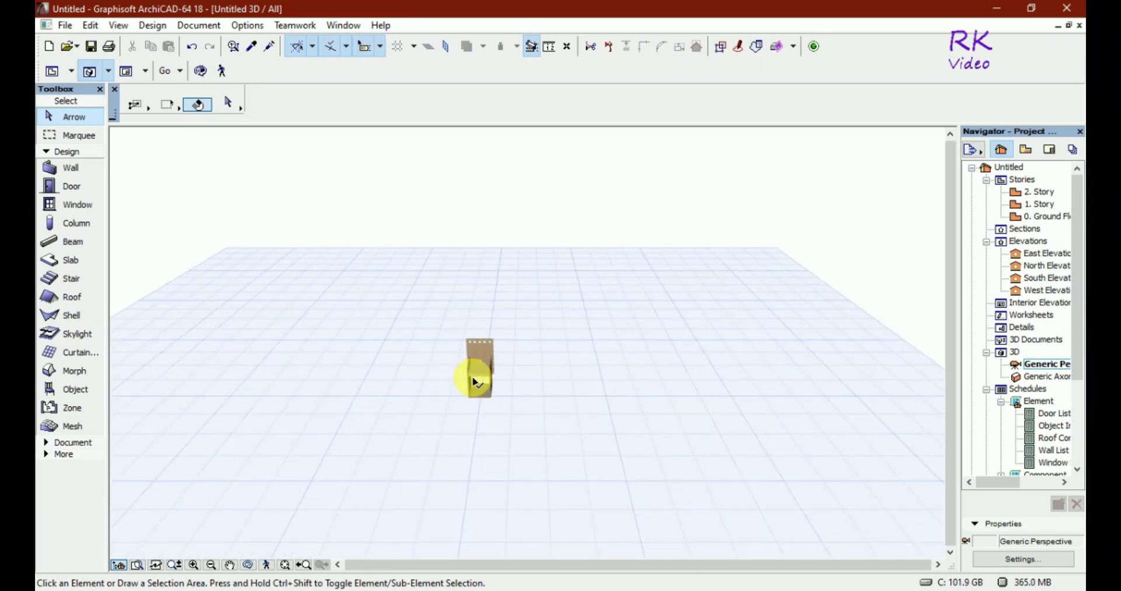
scroll(474, 382, "up", 5)
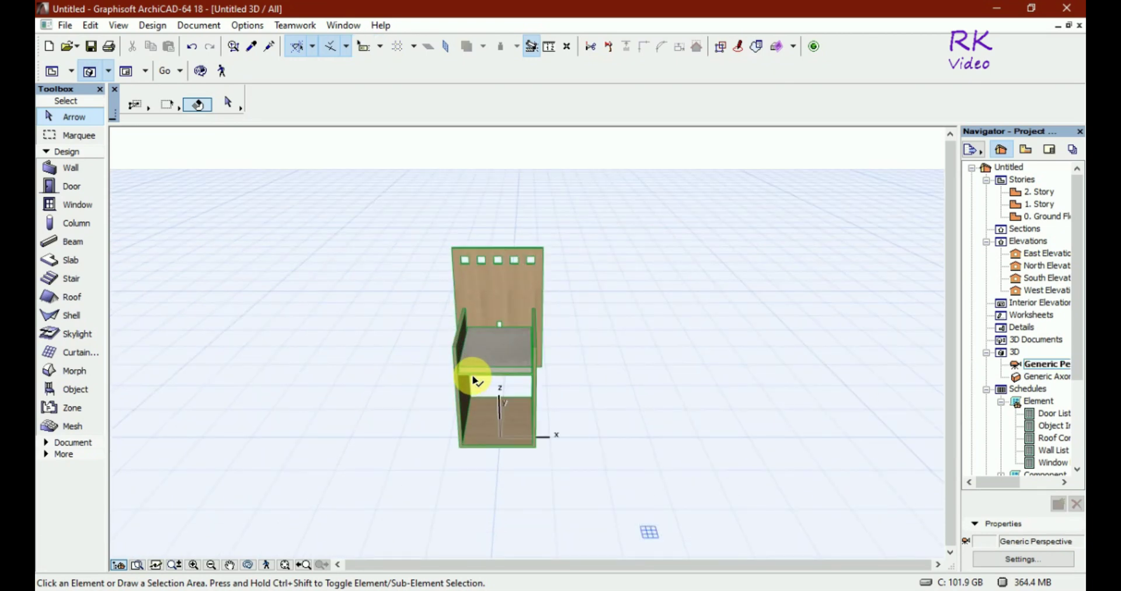
scroll(474, 380, "up", 2)
left_click(473, 377)
key("o")
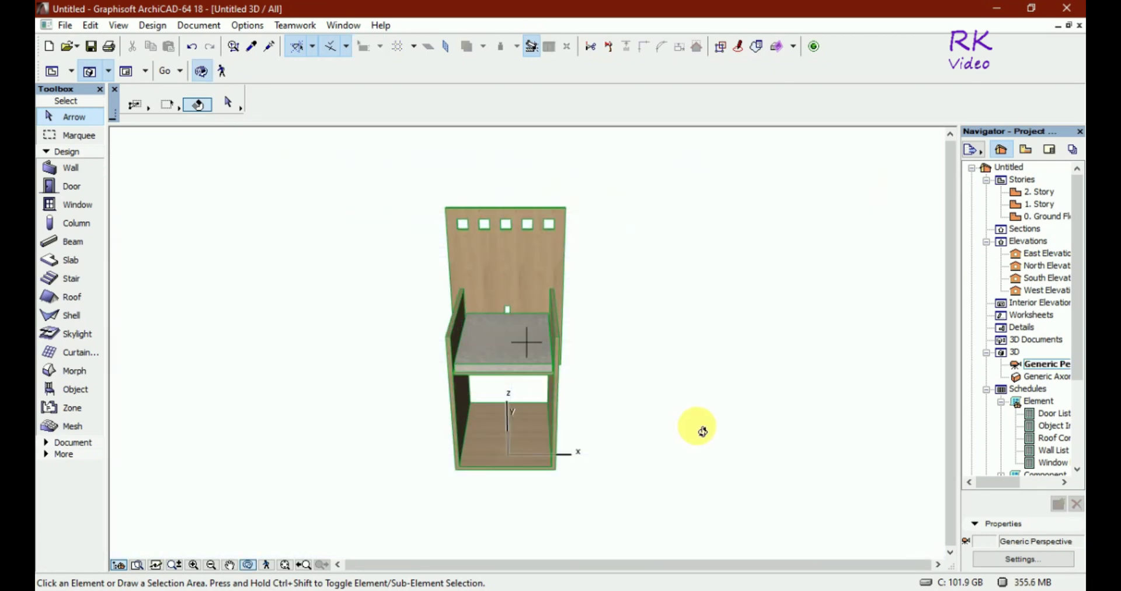
left_click_drag(690, 426, 473, 461)
left_click_drag(533, 441, 708, 427)
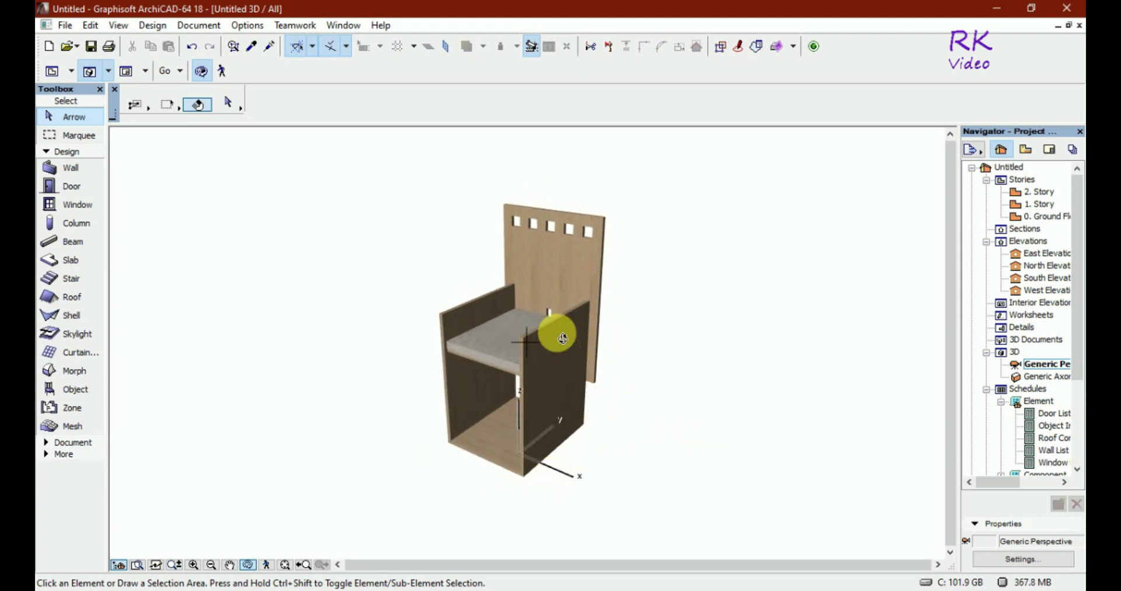
scroll(559, 334, "up", 2)
left_click_drag(724, 368, 325, 373)
scroll(305, 350, "down", 4)
left_click_drag(792, 333, 371, 352)
scroll(371, 353, "up", 5)
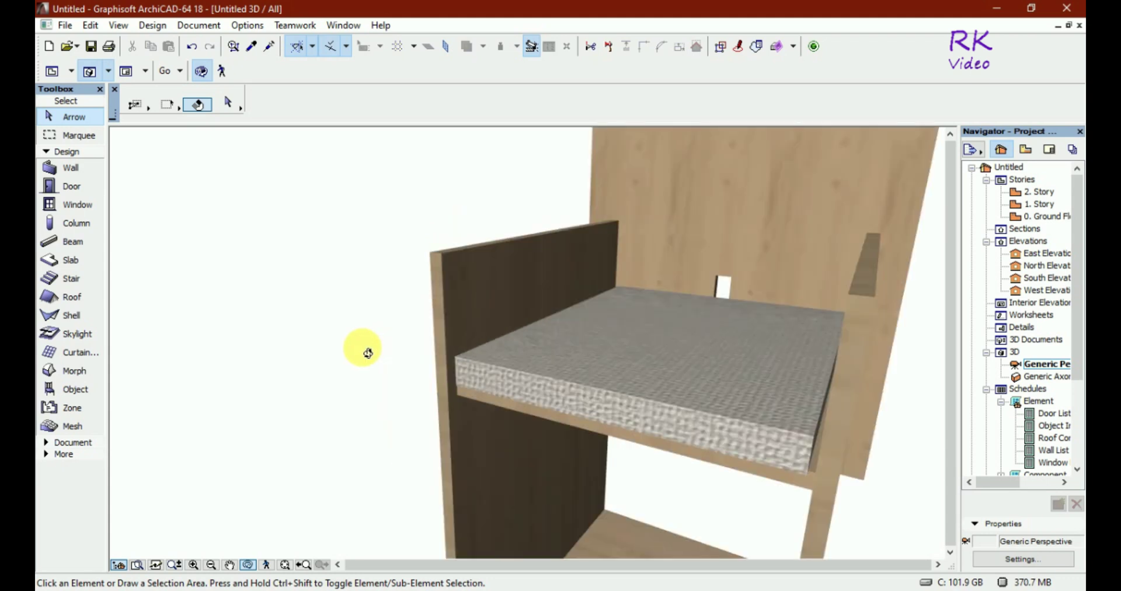
scroll(471, 354, "down", 3)
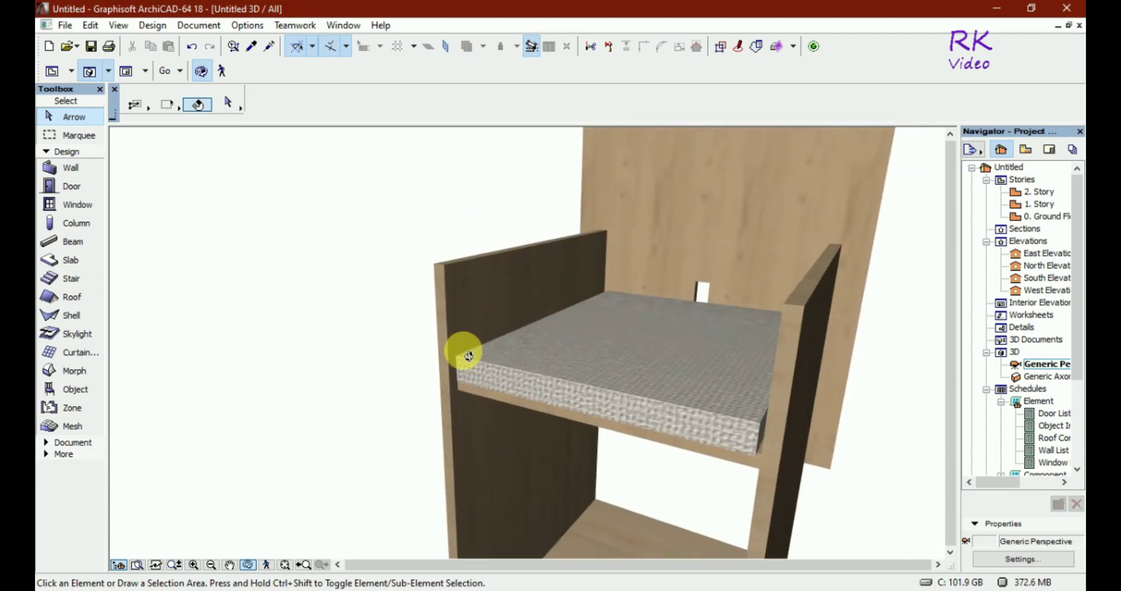
scroll(451, 350, "down", 3)
scroll(442, 366, "down", 5)
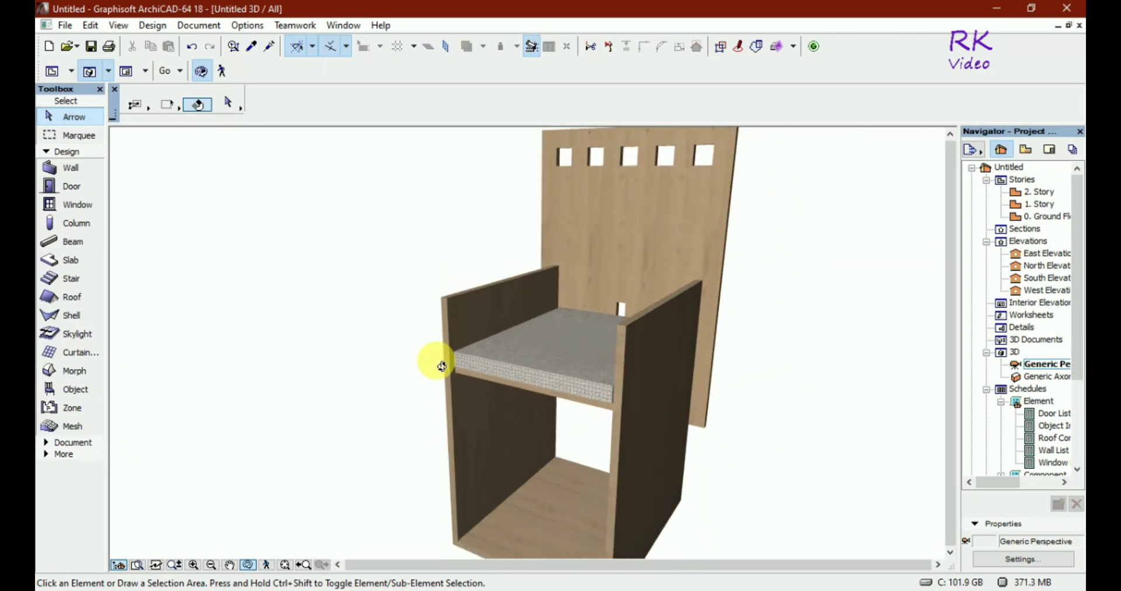
scroll(441, 367, "up", 5)
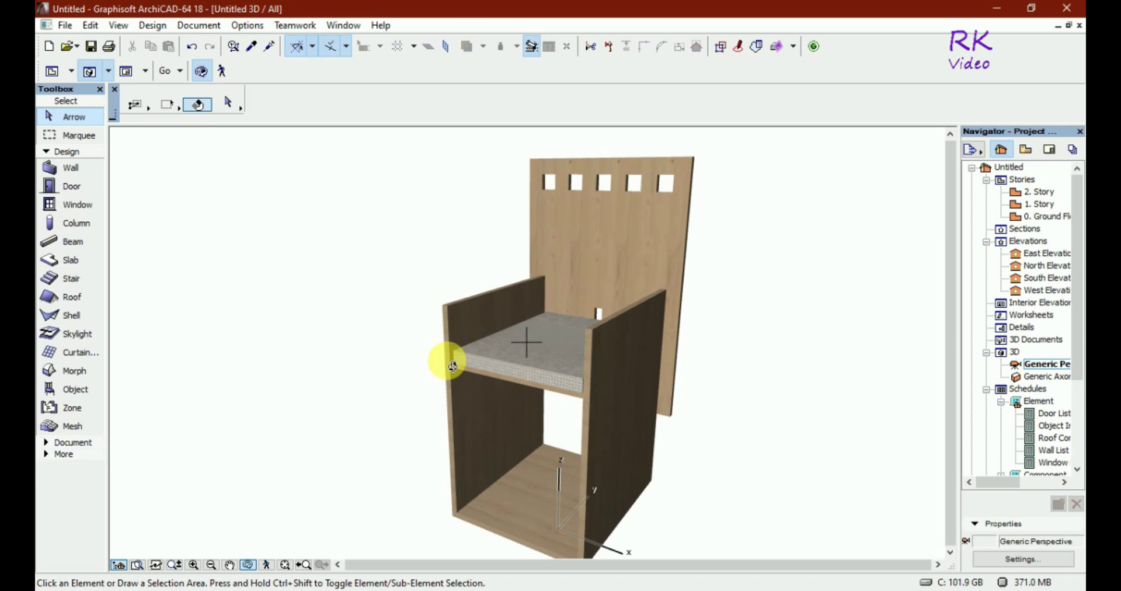
left_click_drag(838, 312, 836, 319)
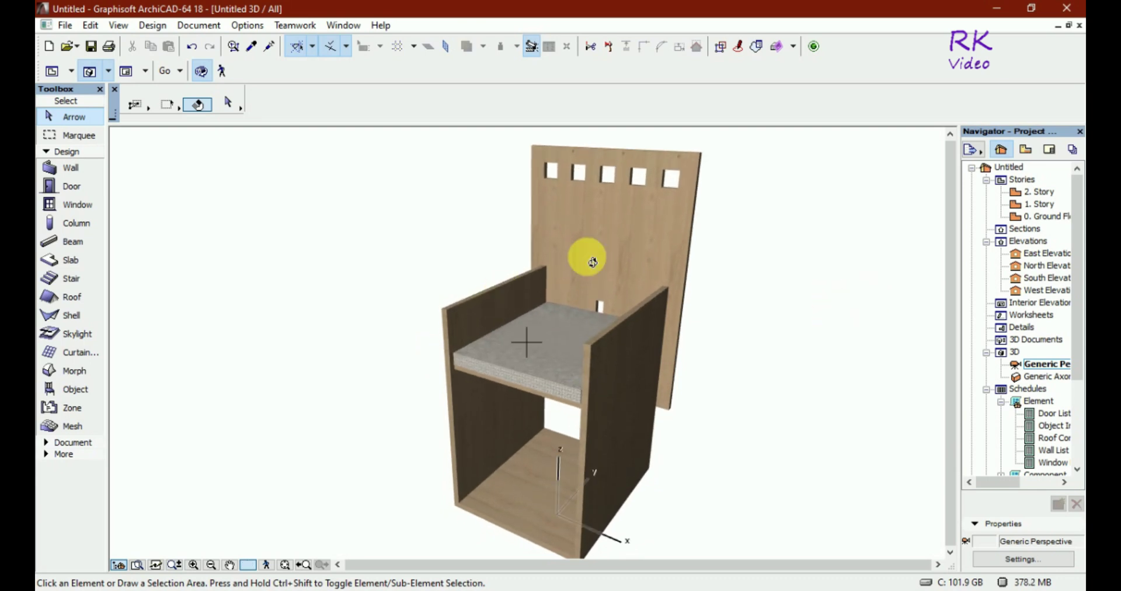
scroll(593, 262, "down", 1)
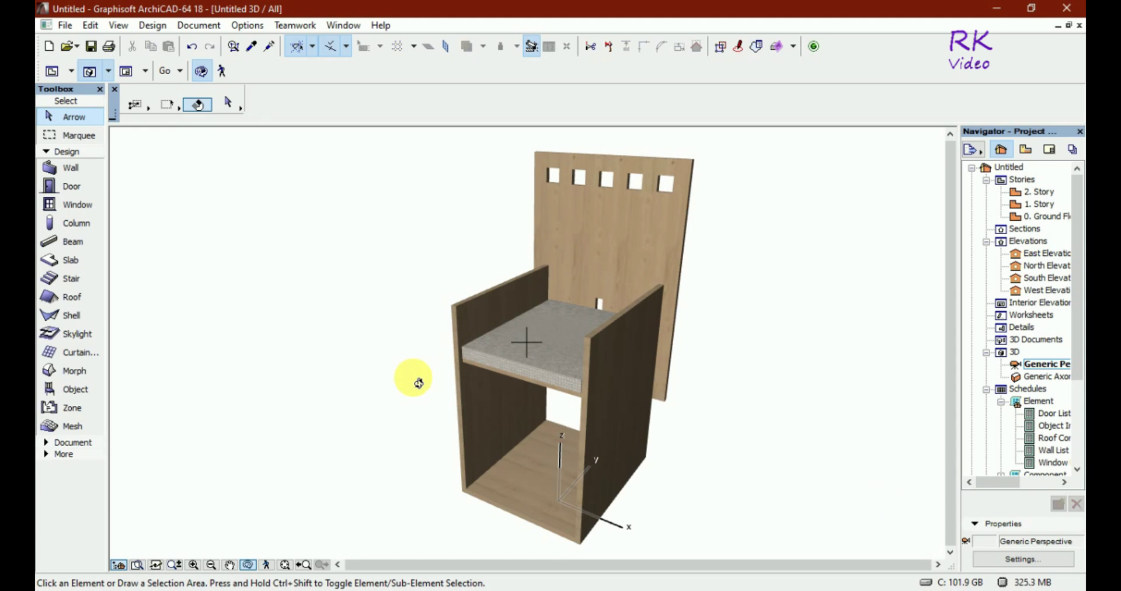
Return to the ground floor plan and convert the chair to morphs, accepting deletion of the original object.
key("F2")
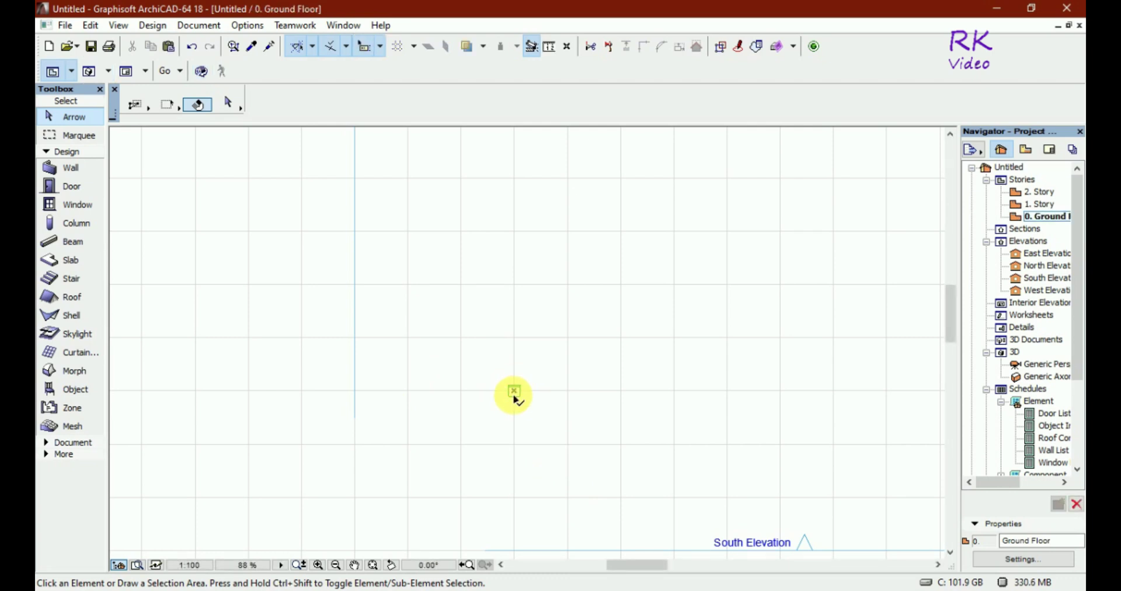
scroll(513, 395, "up", 10)
scroll(471, 396, "up", 1)
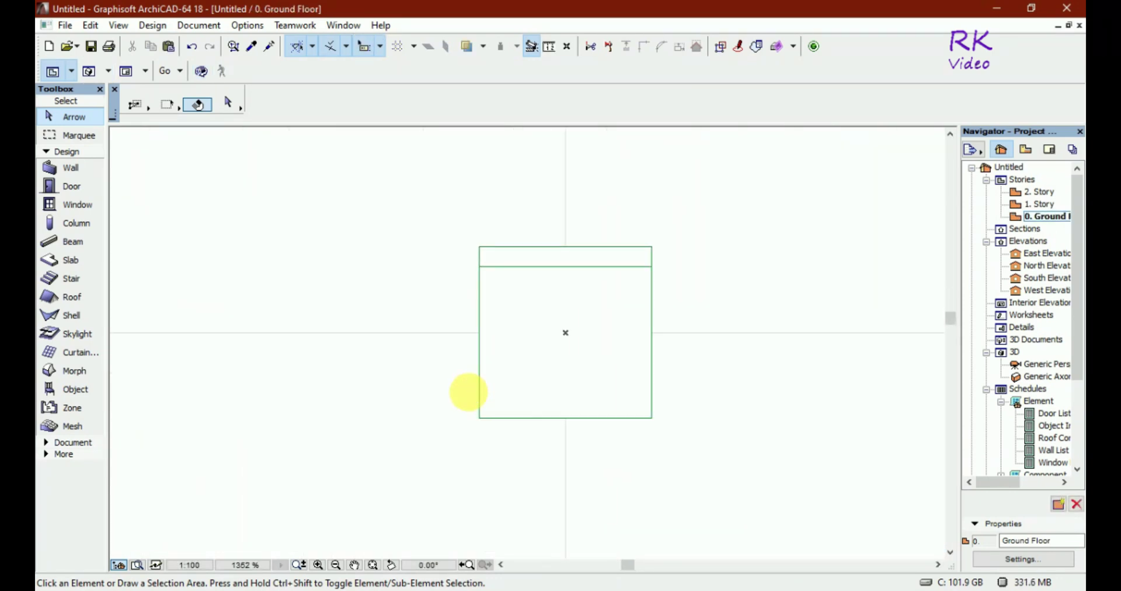
left_click(486, 420)
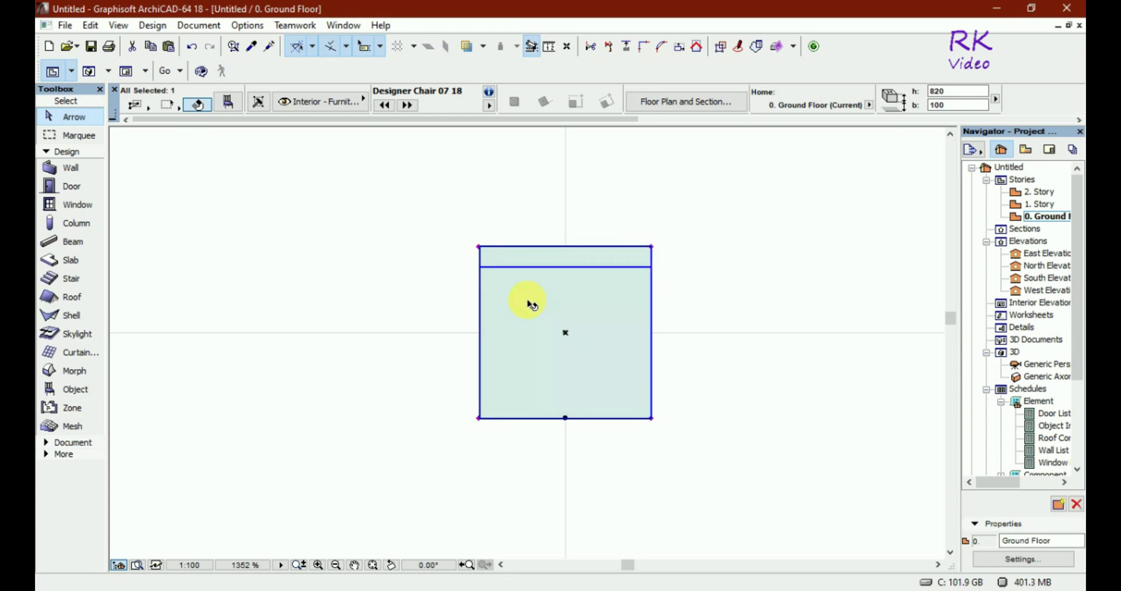
right_click(529, 305)
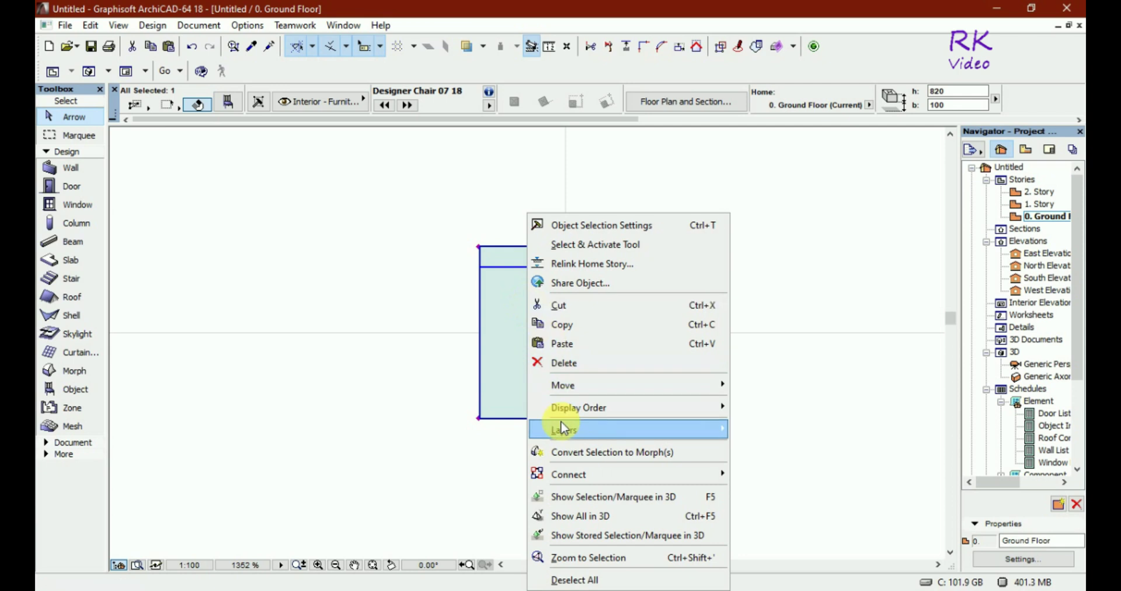
left_click(629, 460)
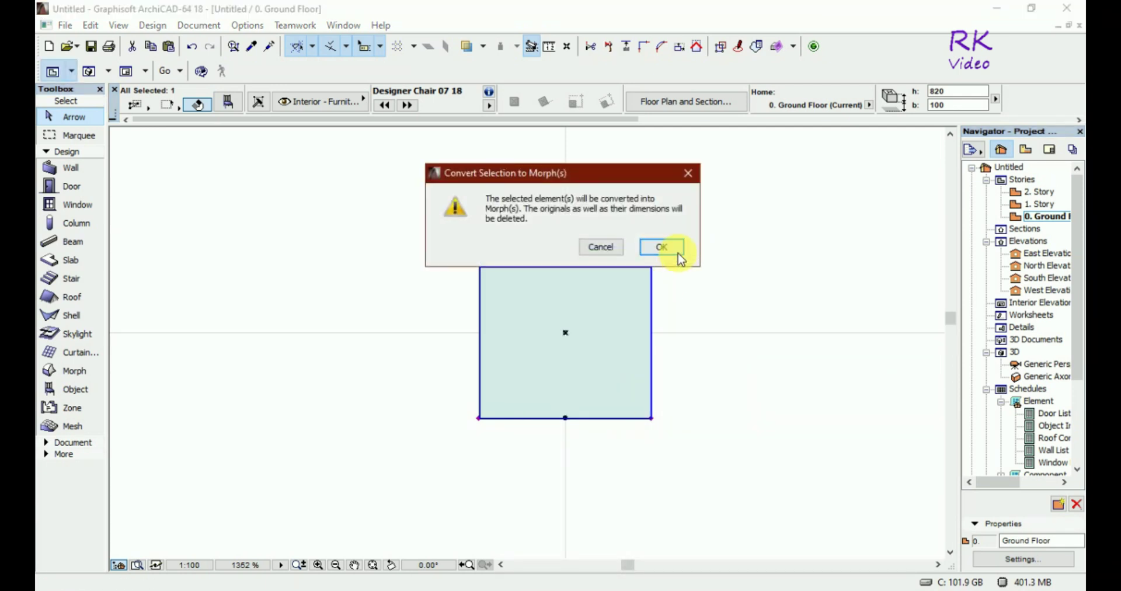
left_click(678, 256)
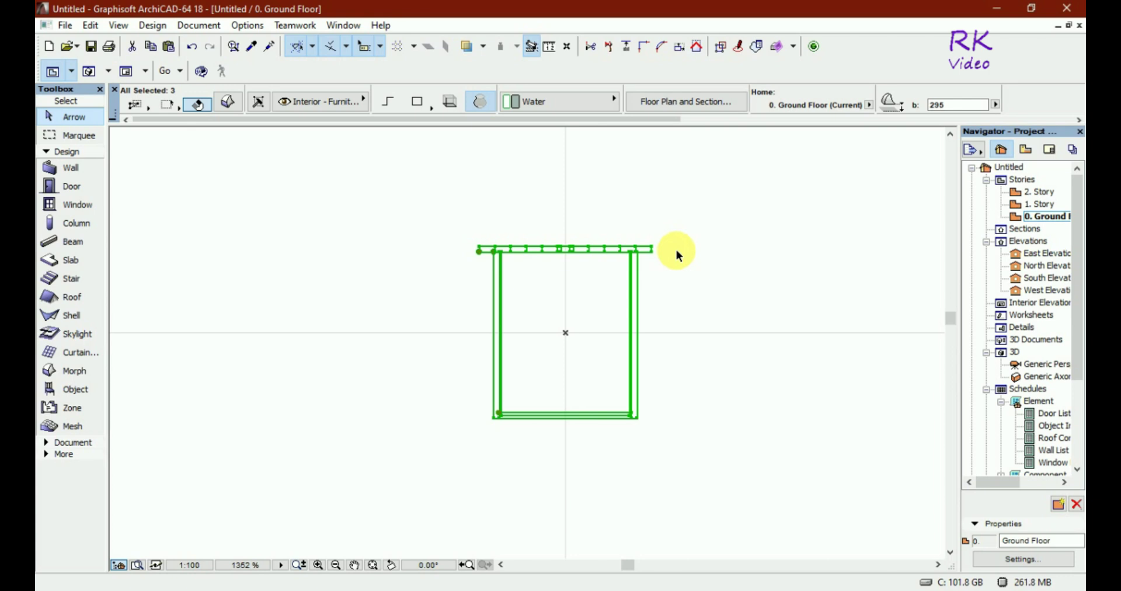
scroll(611, 272, "up", 2)
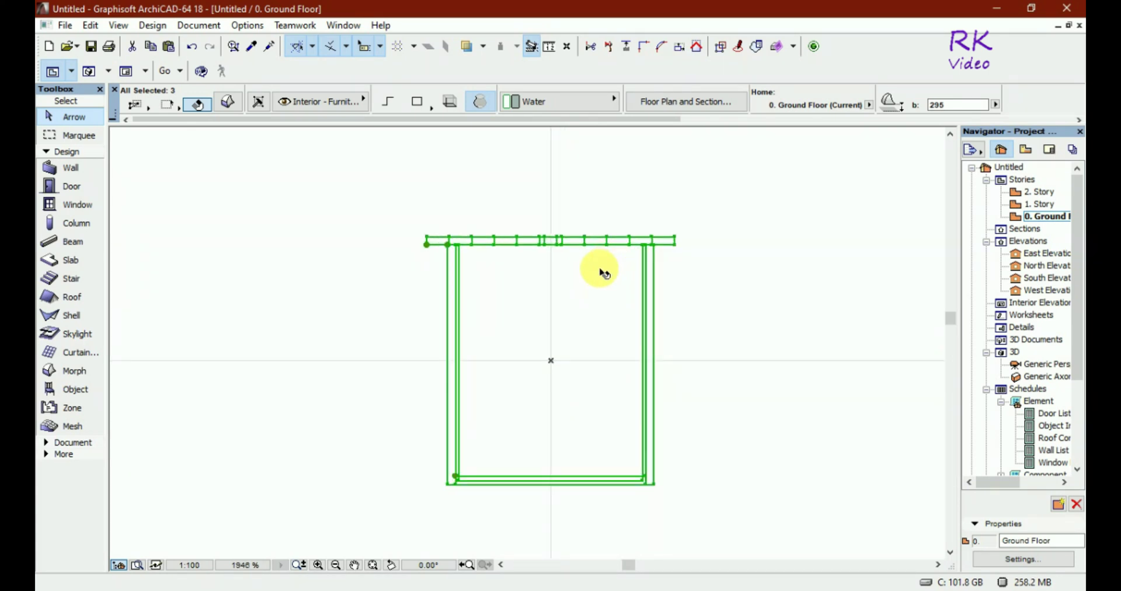
Show the converted chair in the 3D perspective and clear its selection.
scroll(719, 409, "up", 1)
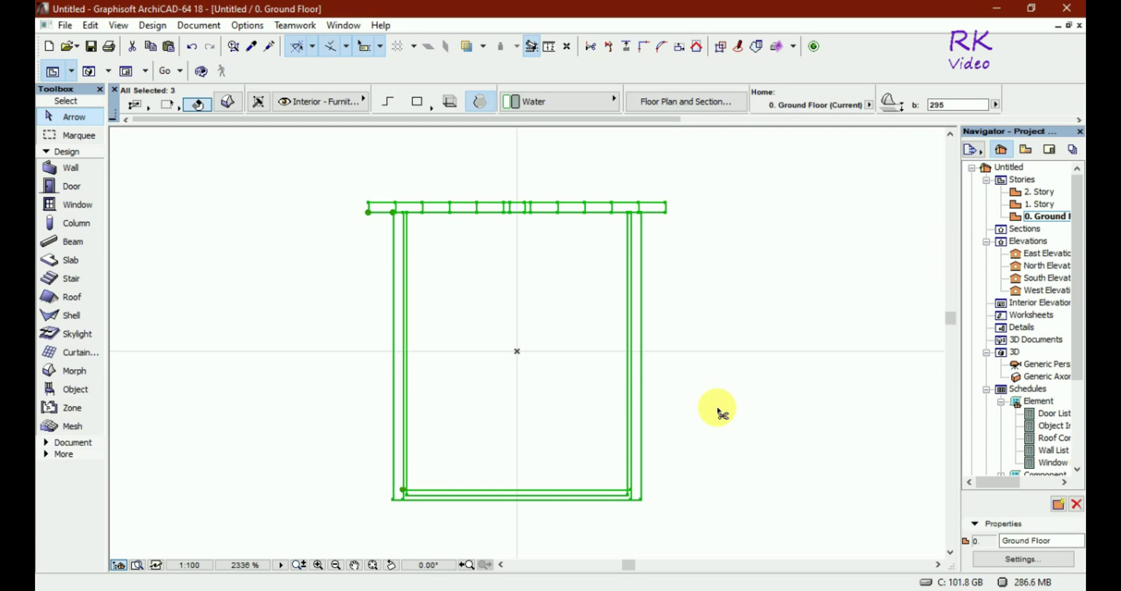
key("F3")
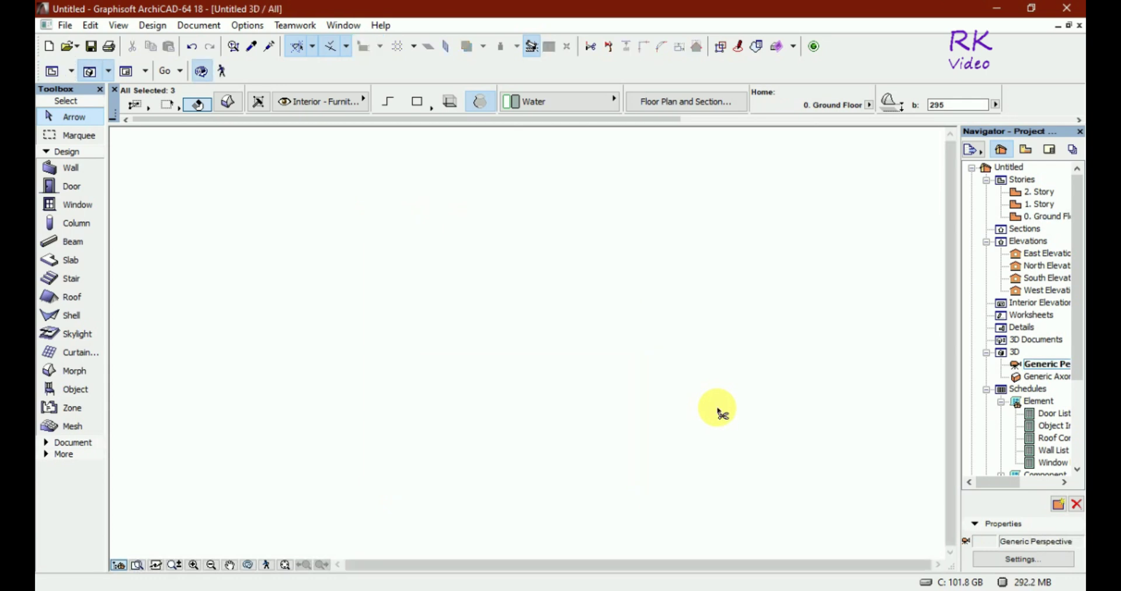
left_click(400, 438)
scroll(400, 437, "down", 2)
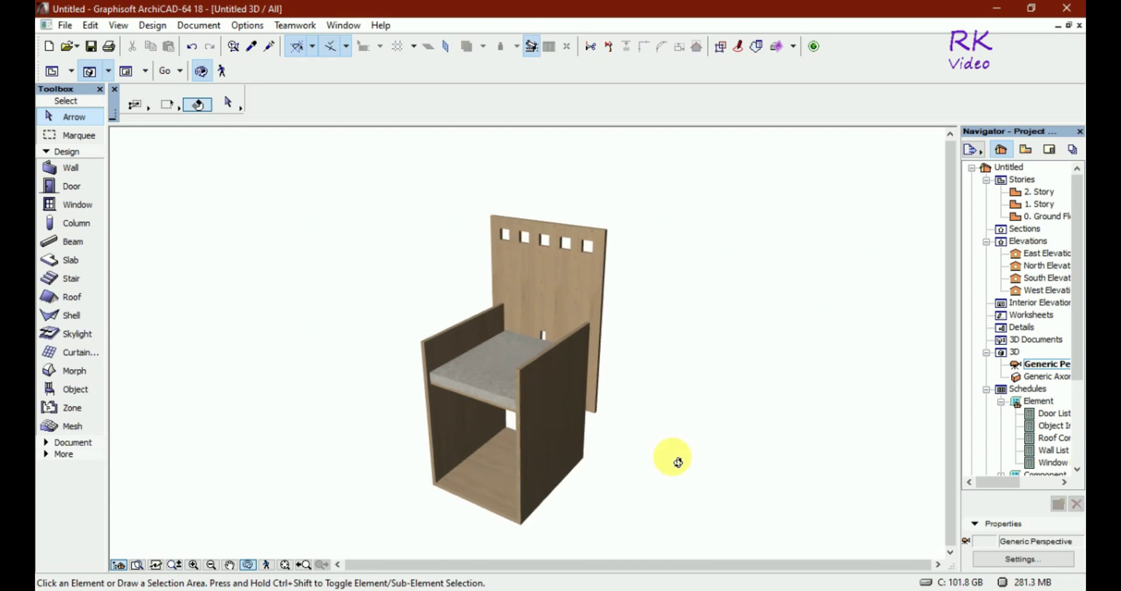
left_click_drag(580, 496, 683, 415)
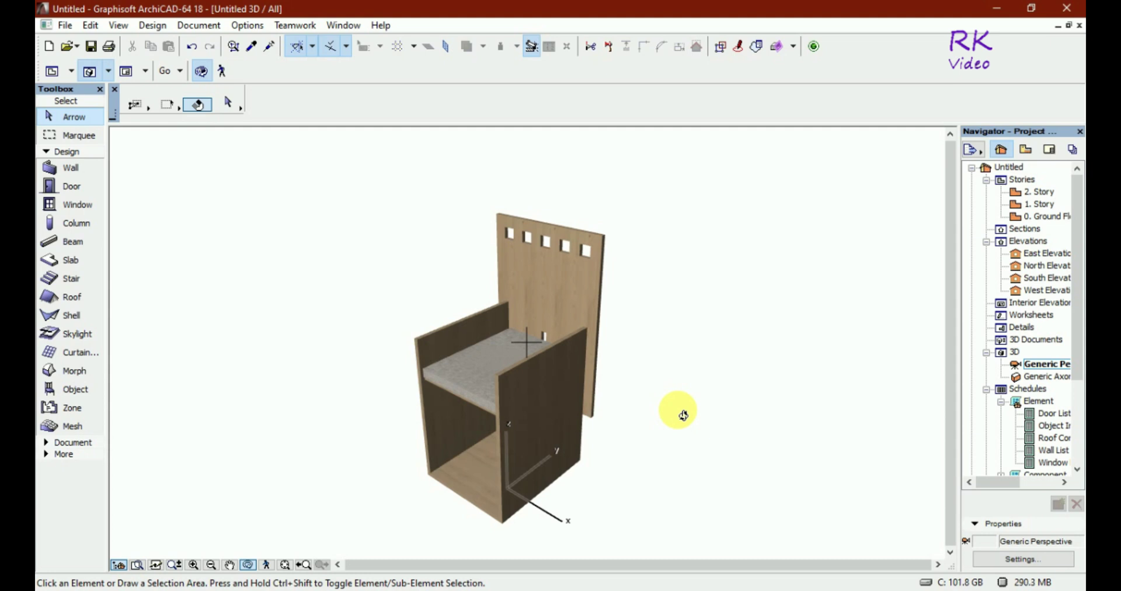
Select all the chair's morphs, suspend grouping, and select only the backrest morph.
key("ctrl+a")
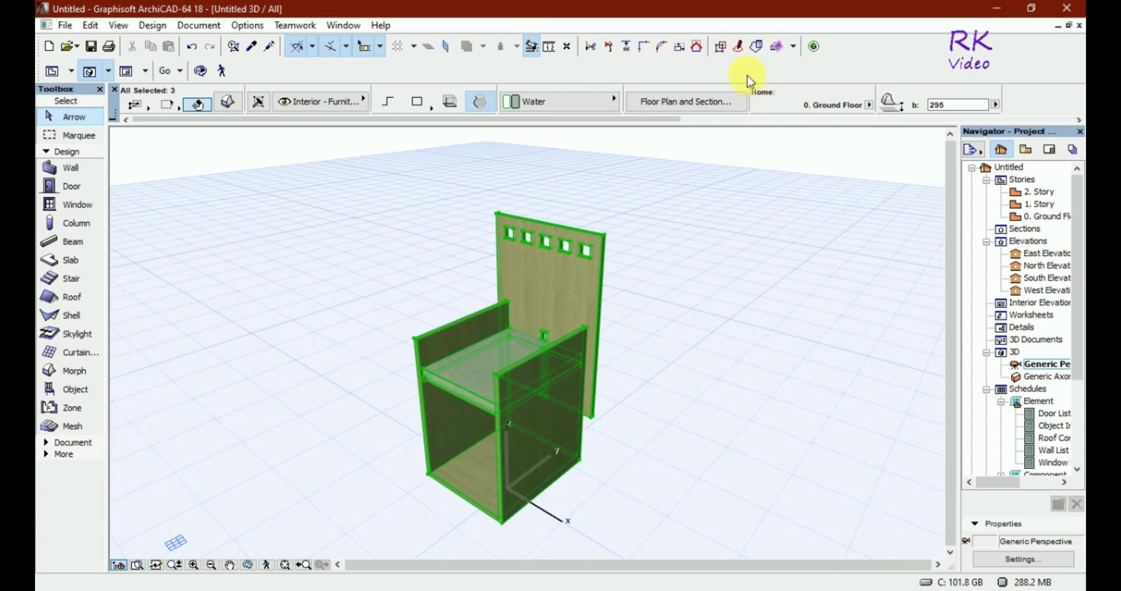
left_click(723, 48)
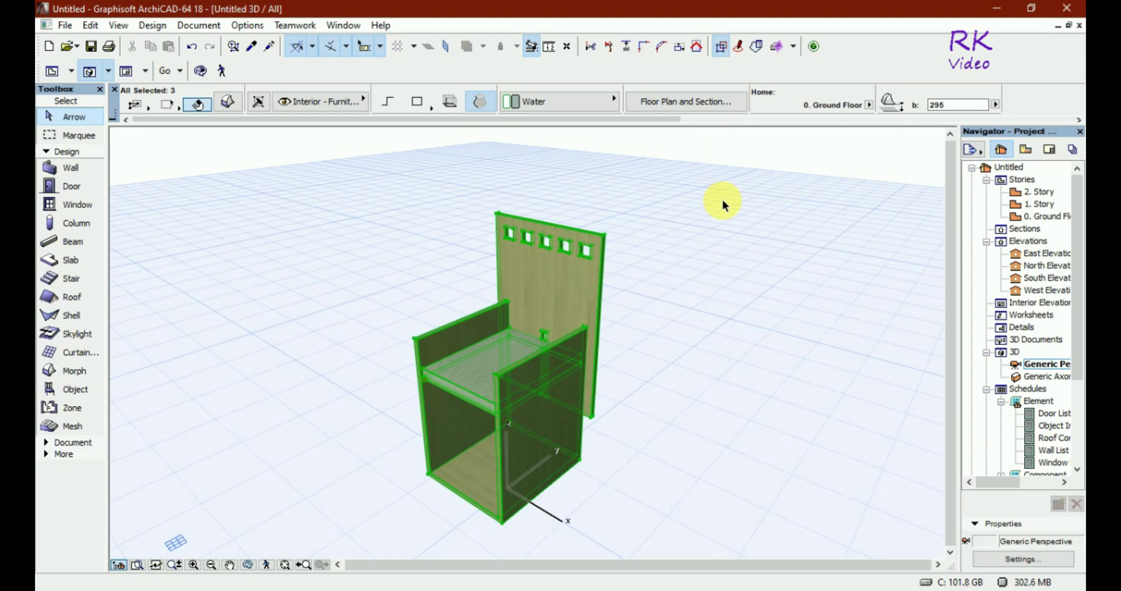
left_click(682, 237)
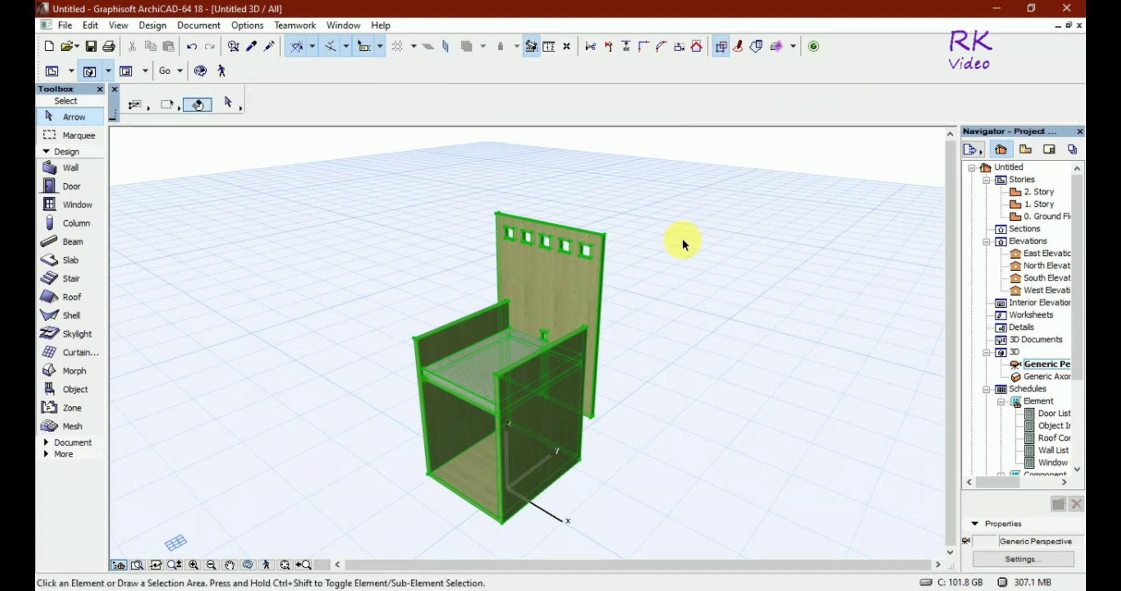
left_click(604, 240)
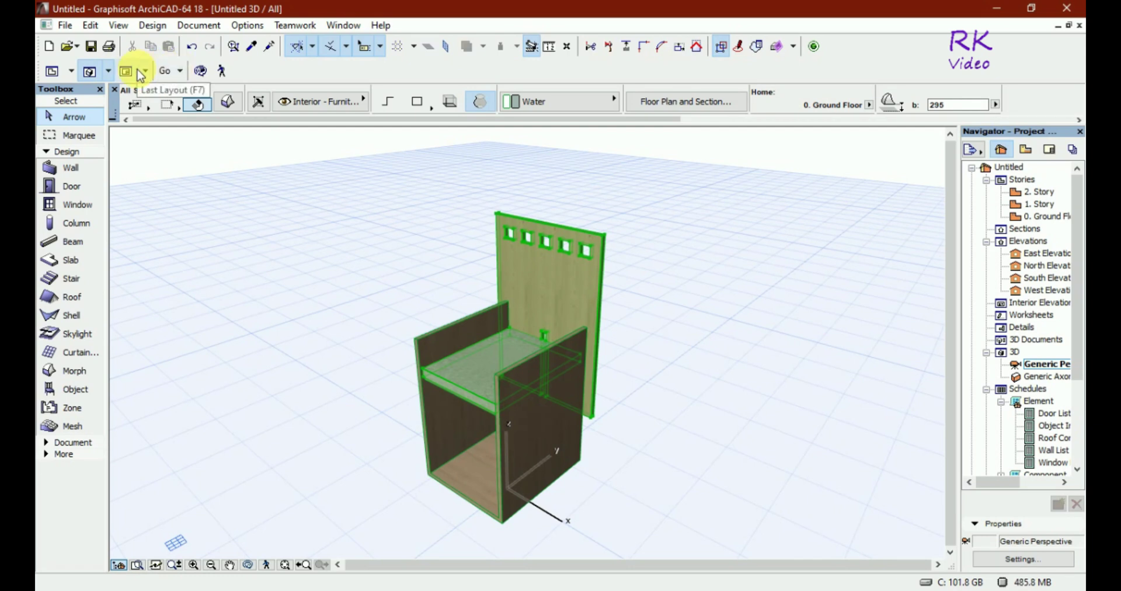
left_click(182, 71)
left_click(183, 73)
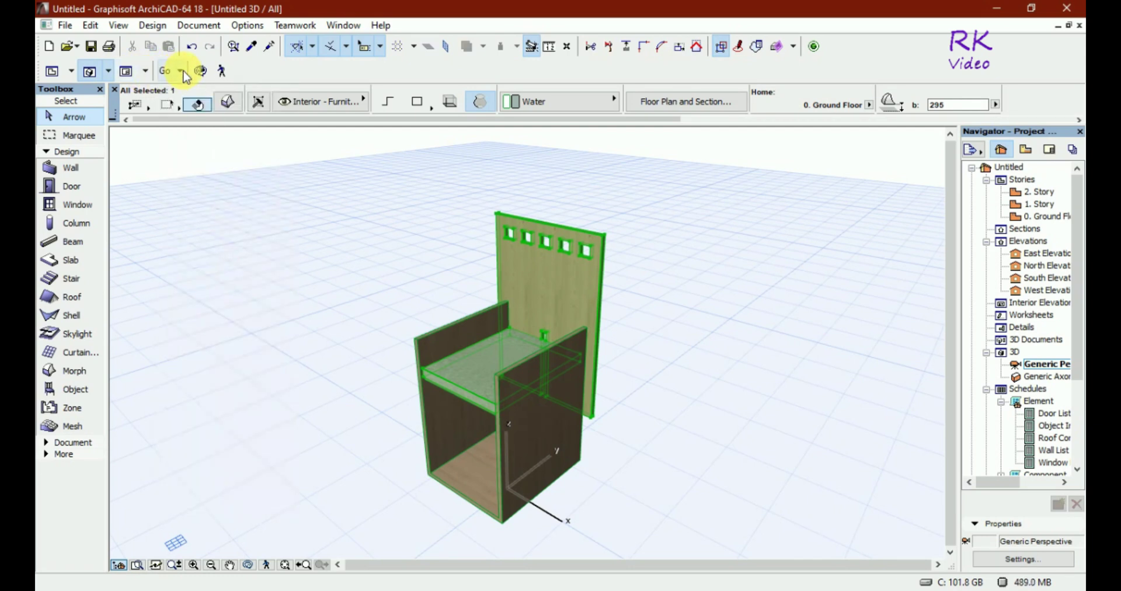
left_click(73, 72)
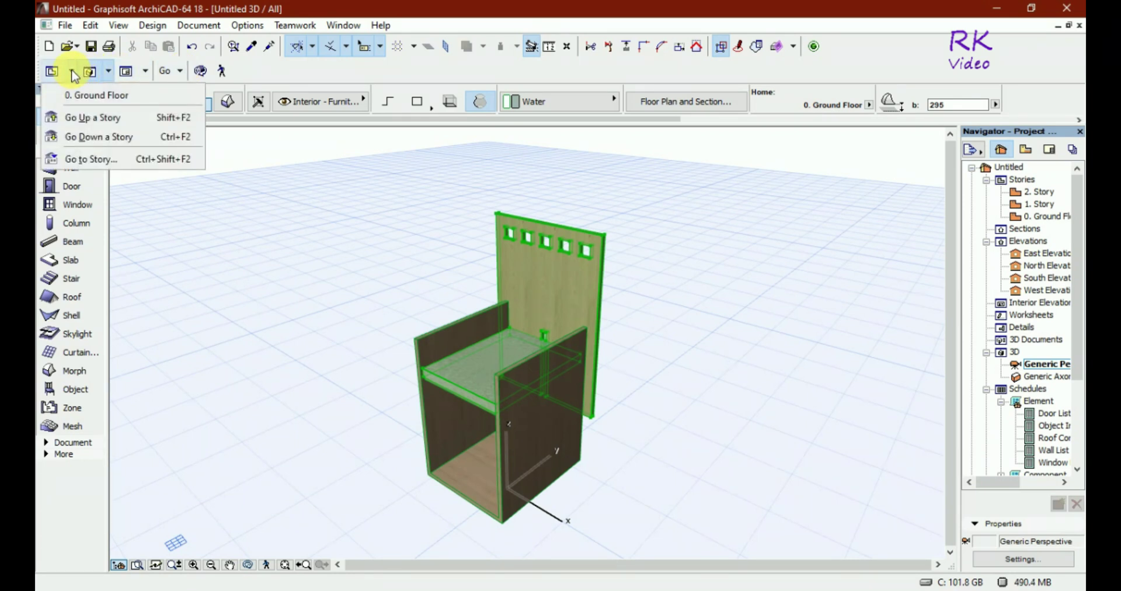
left_click(305, 76)
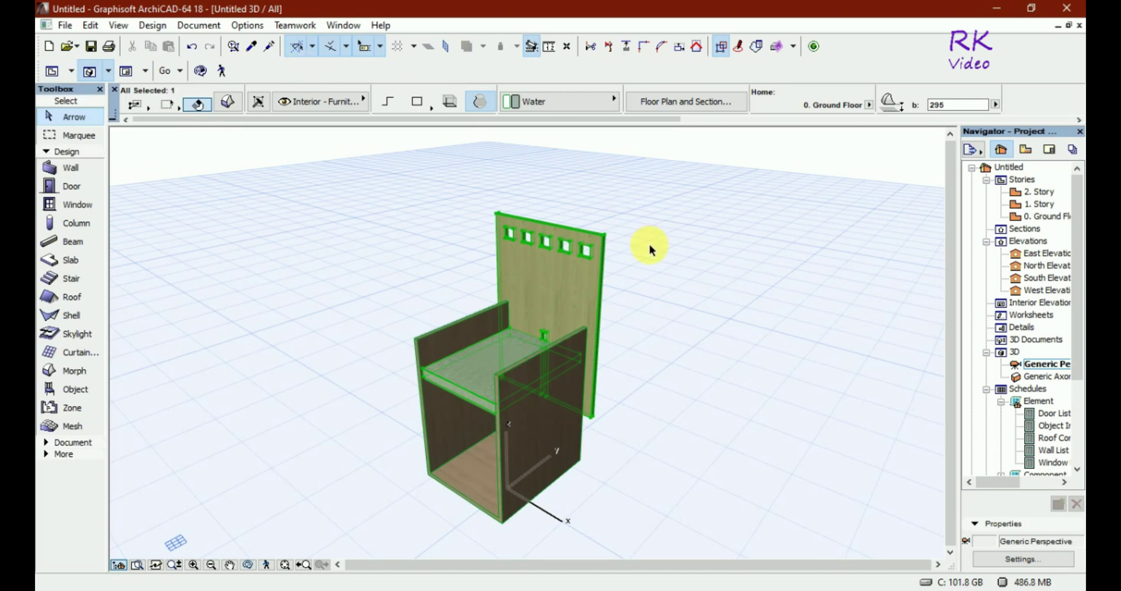
Select the side-panel frame on its own, then toggle group suspension off and on again and clear the selection.
left_click(358, 390)
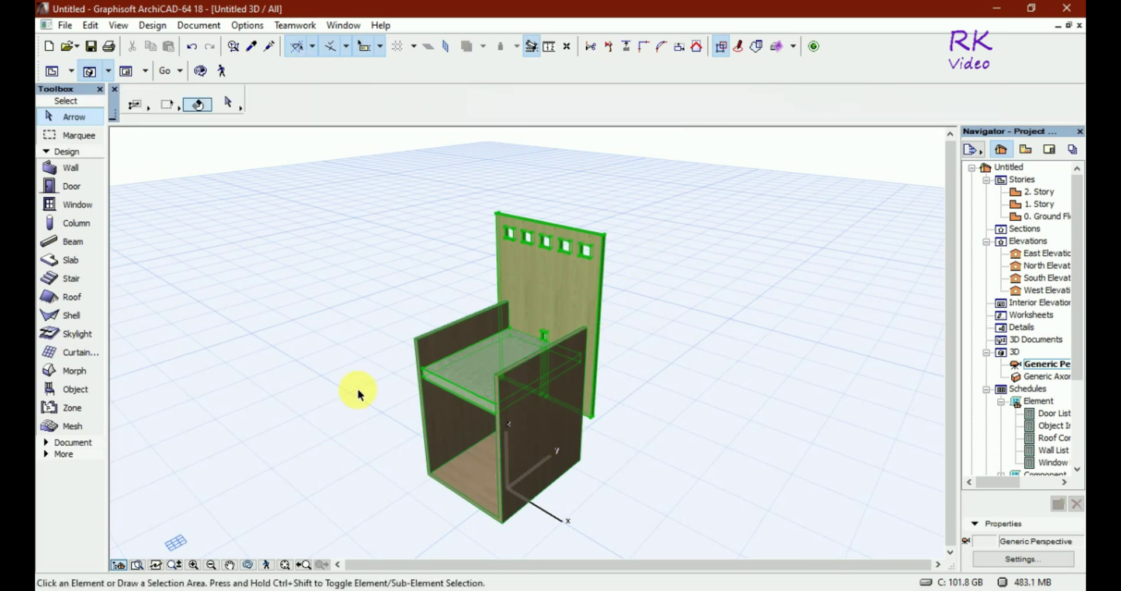
left_click(423, 343)
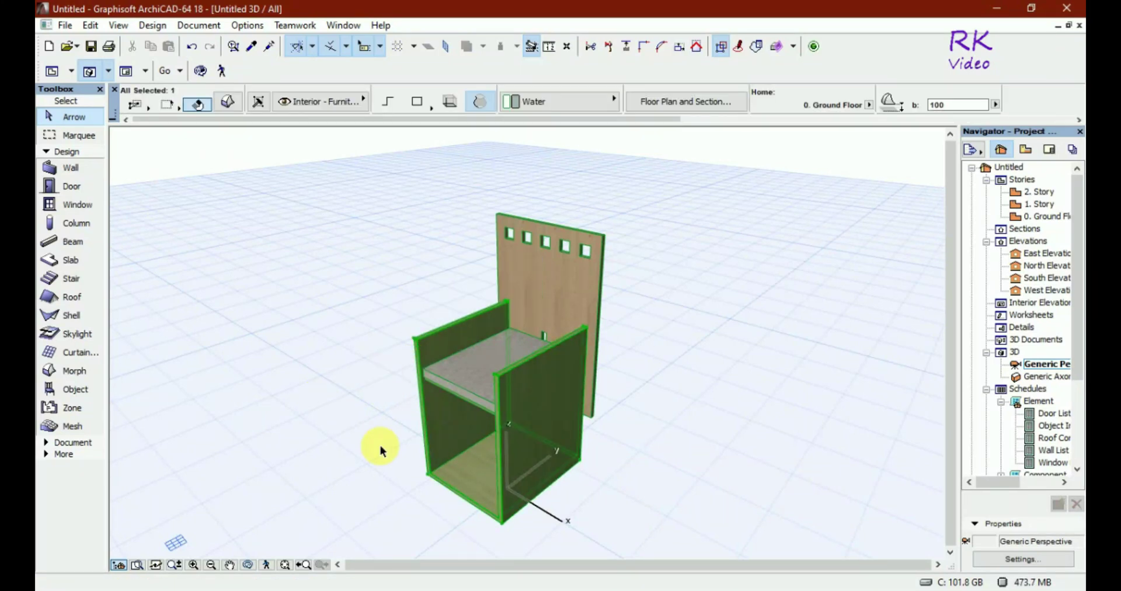
left_click(720, 49)
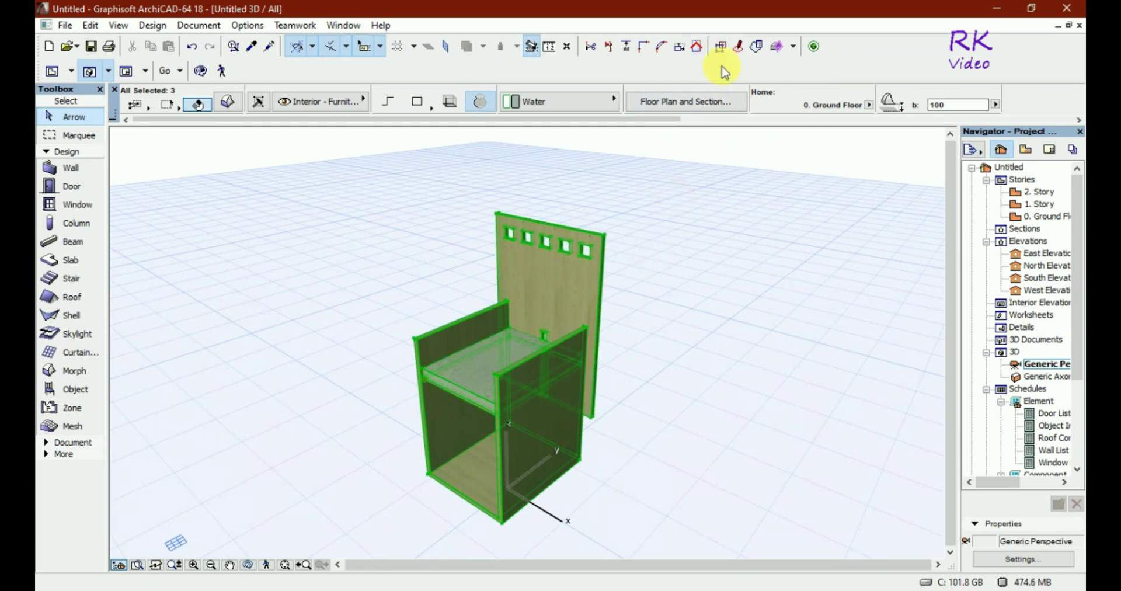
left_click(724, 48)
key("Escape")
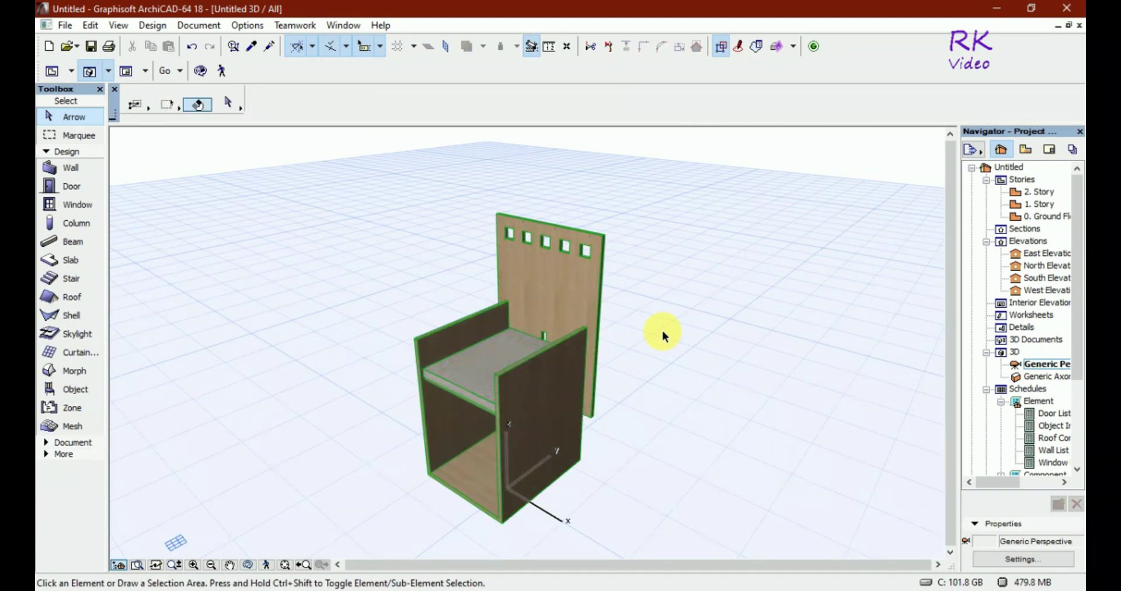
Select the side-panel frame and bulge the outer face of its near side panel outward by about 69 mm.
left_click(513, 371)
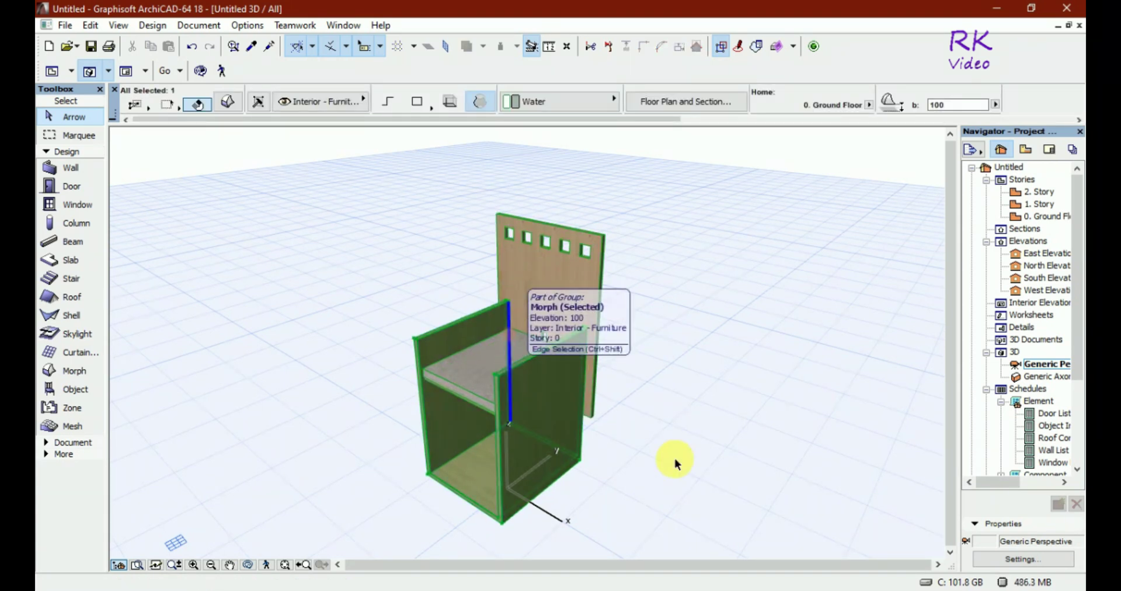
left_click(558, 414)
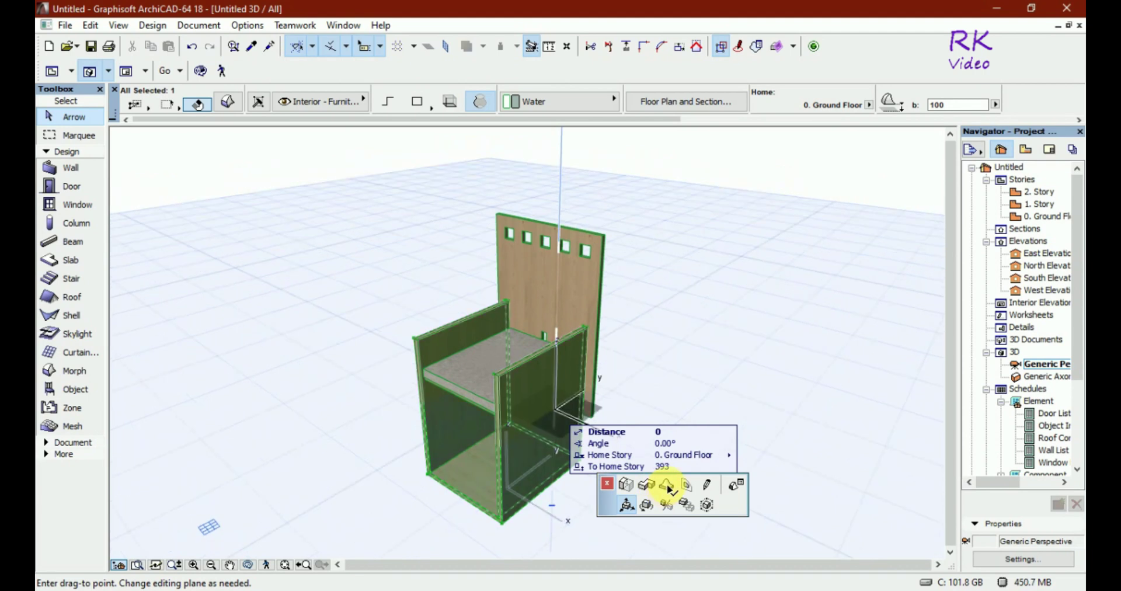
left_click(654, 320)
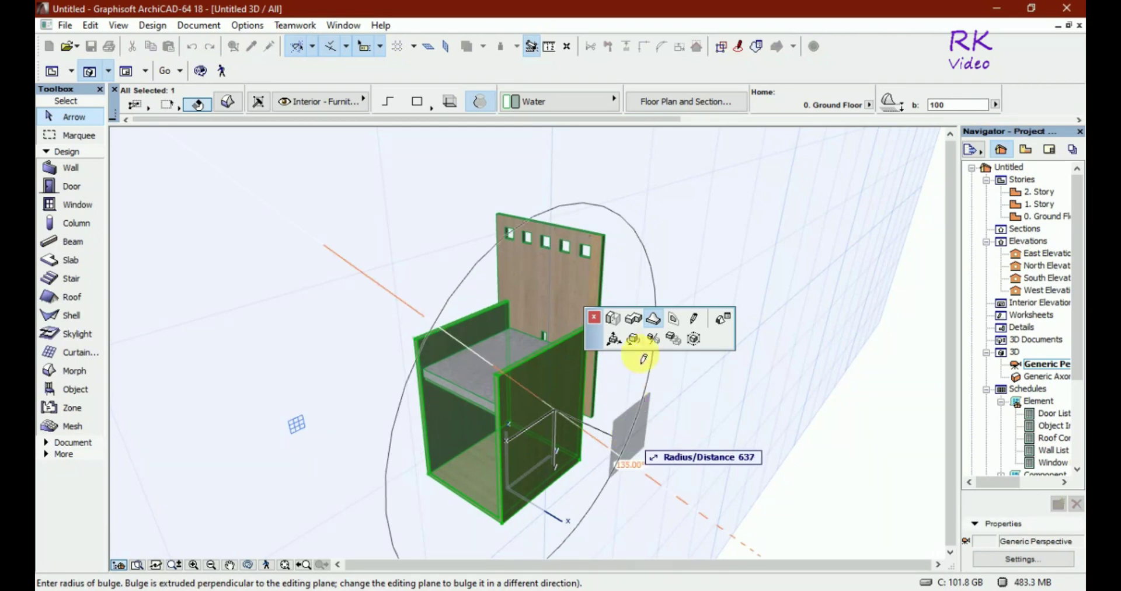
left_click(635, 320)
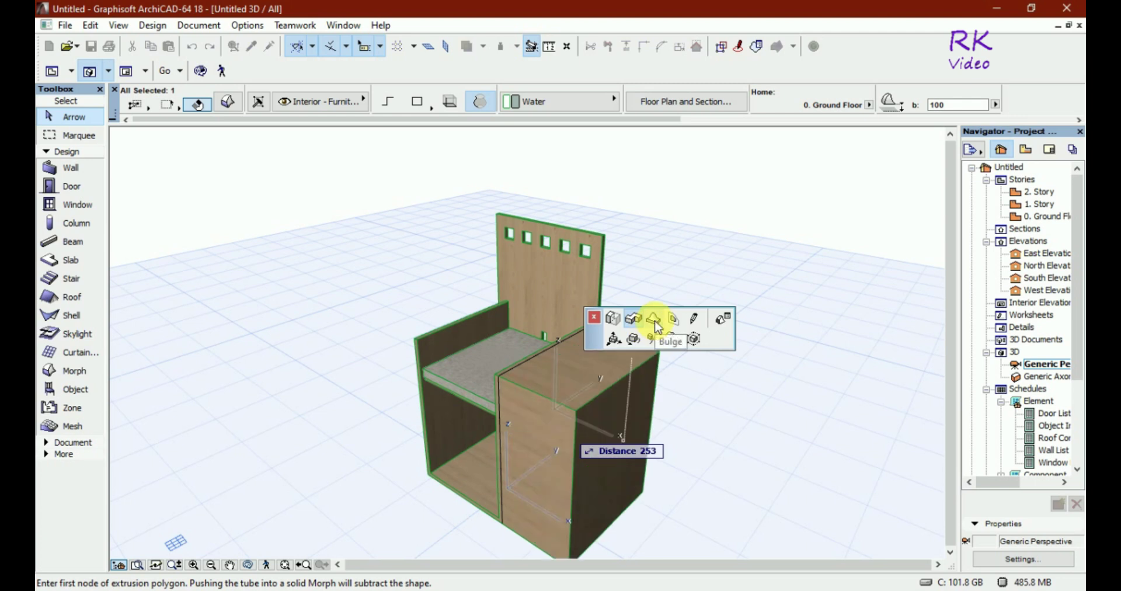
left_click(654, 324)
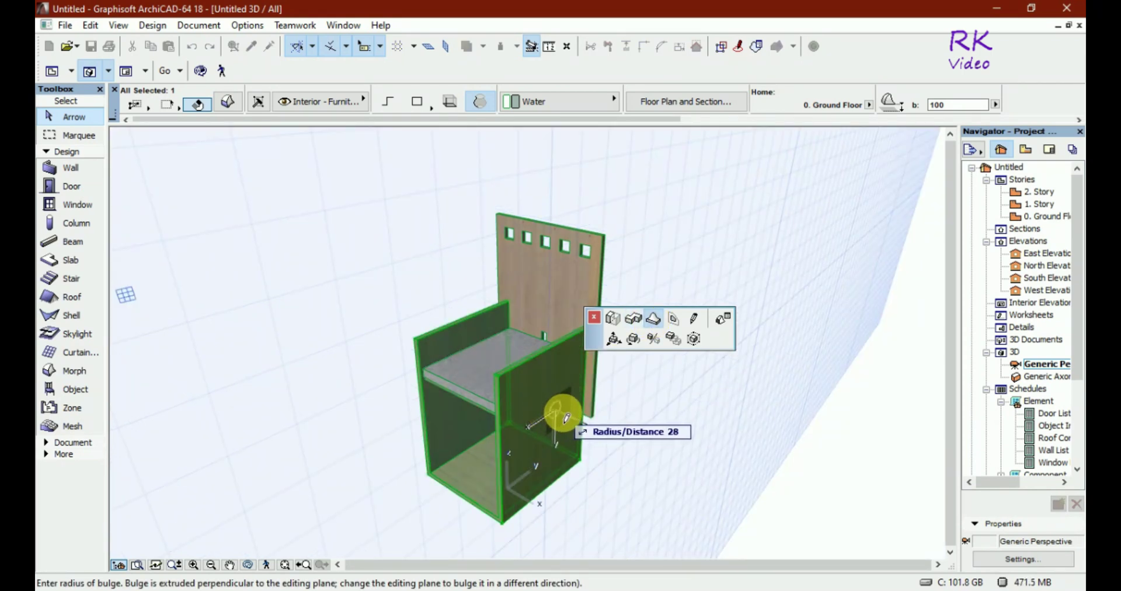
left_click(574, 431)
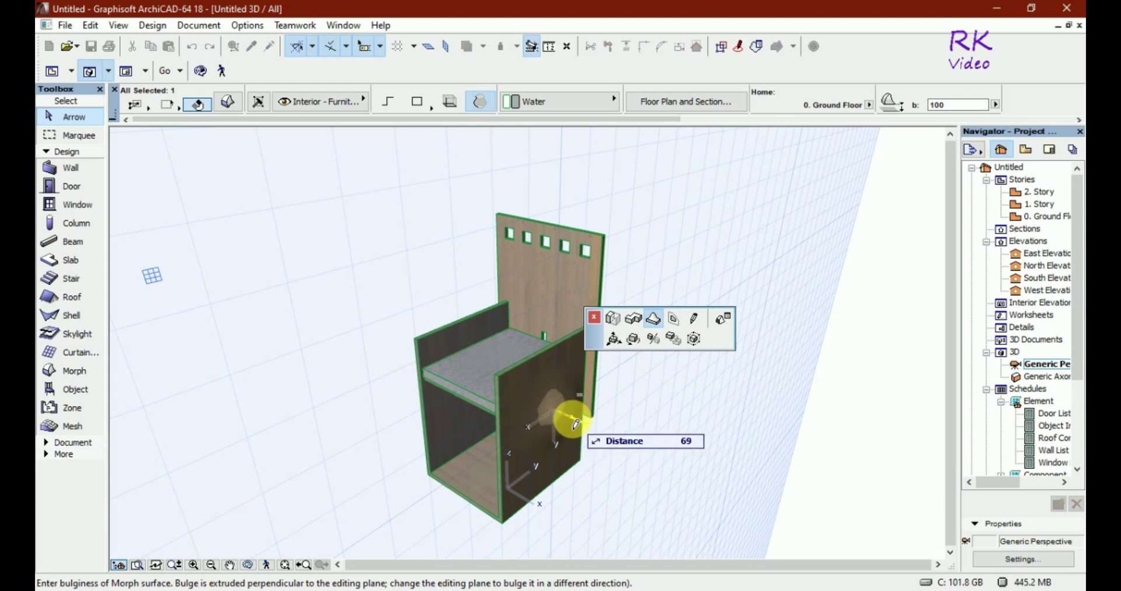
left_click(575, 424)
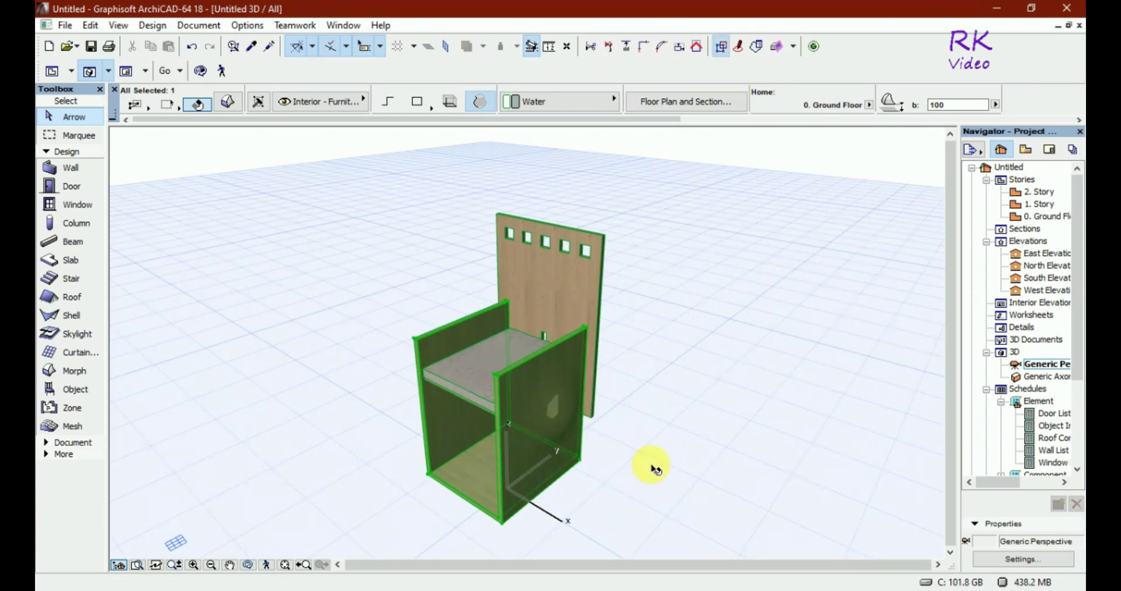
Try to bulge the outer face of the frame's opposite side panel.
middle_click_drag(652, 467, 571, 444, "shift")
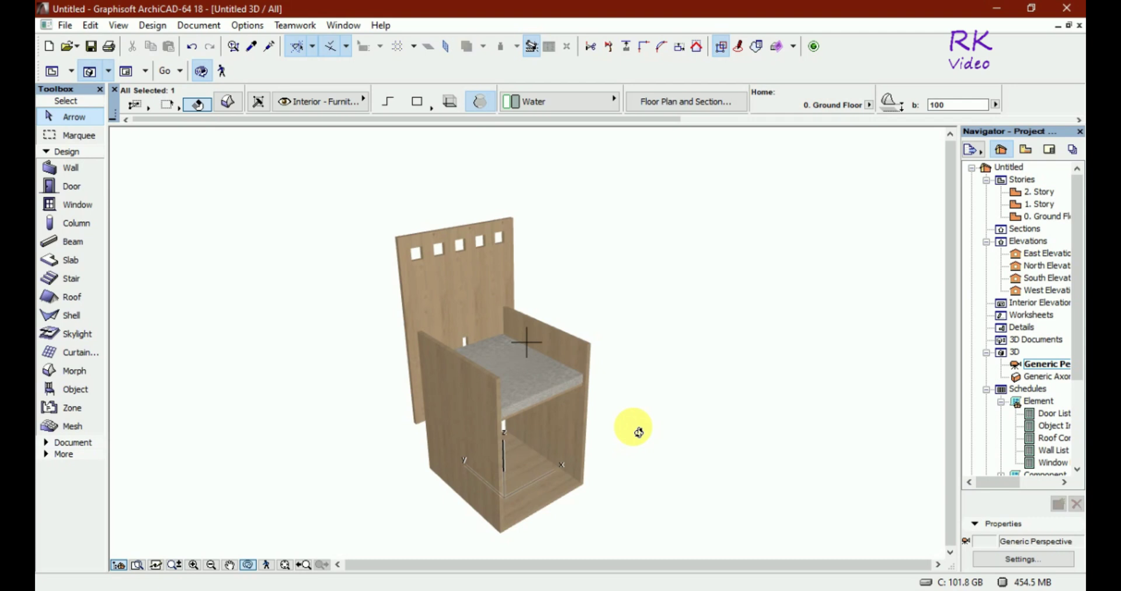
left_click(492, 411)
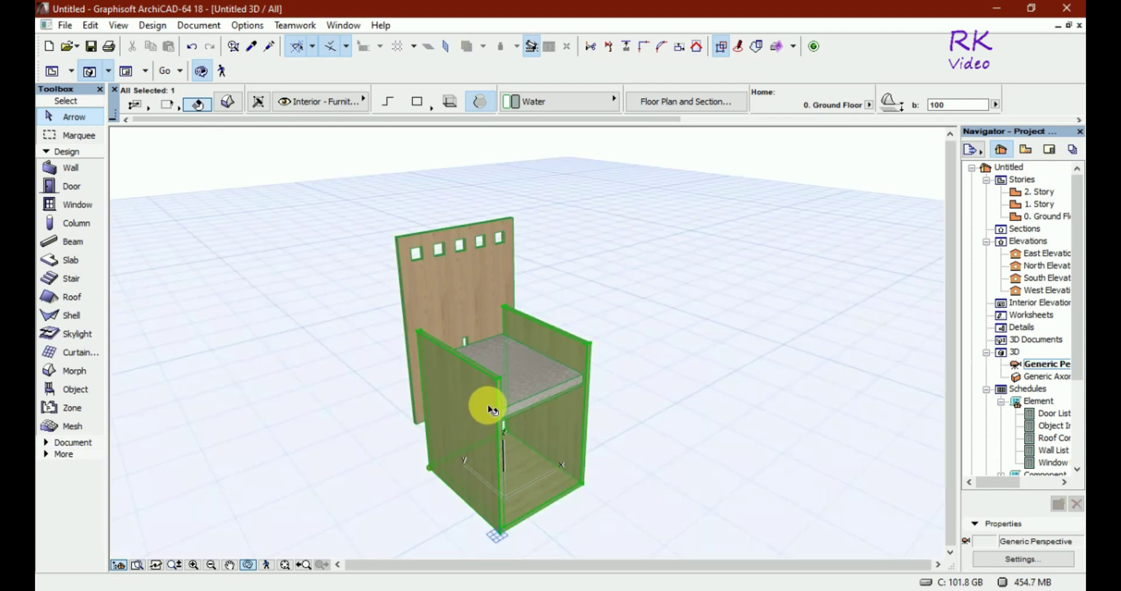
left_click(467, 410)
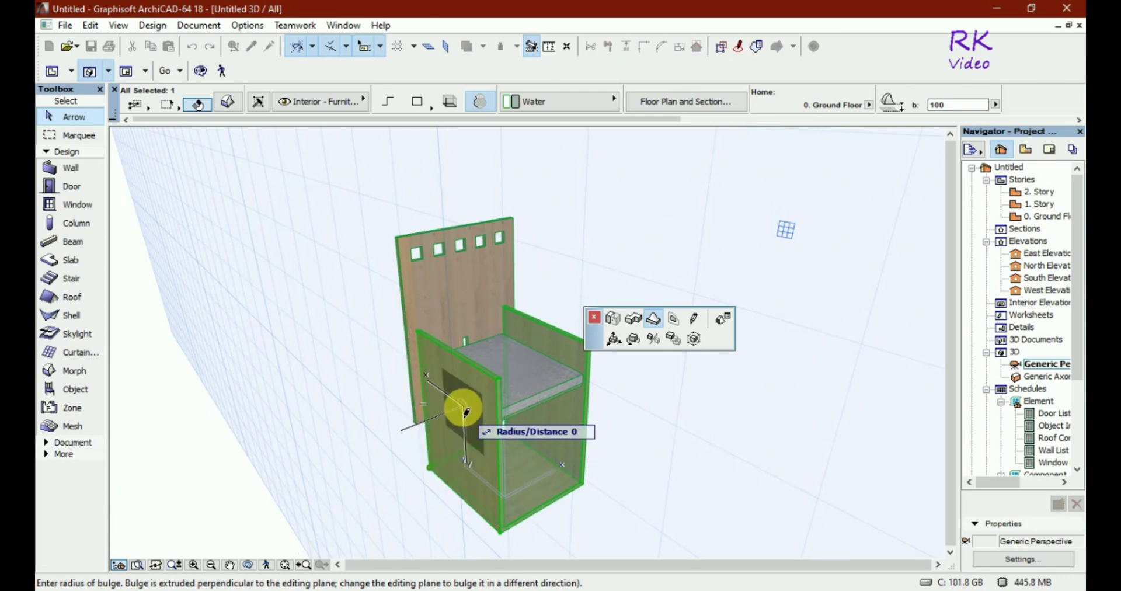
left_click(446, 418)
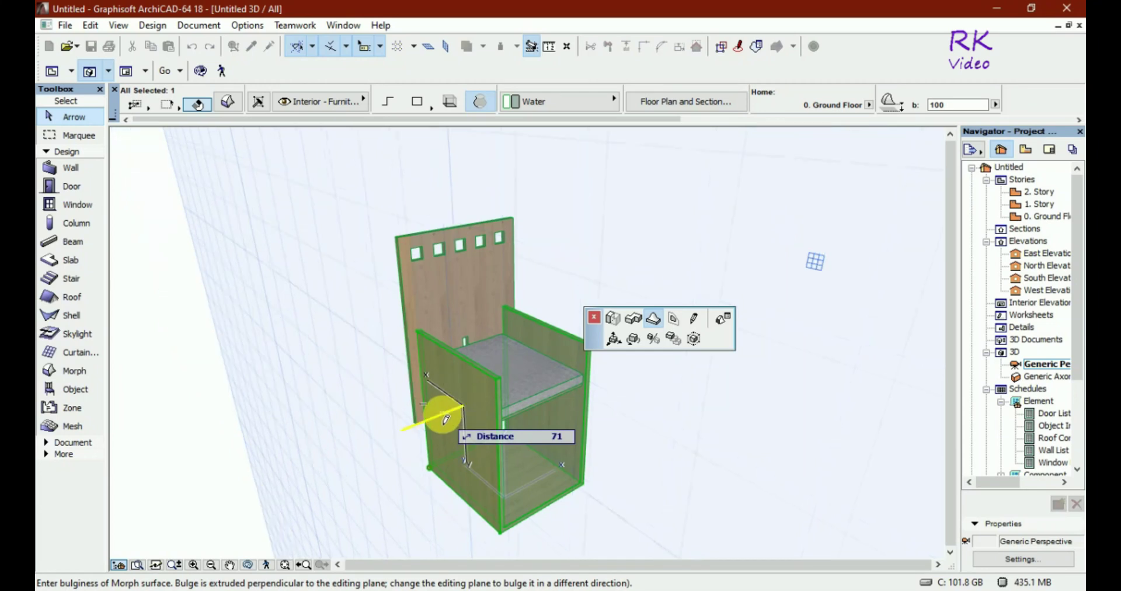
left_click(465, 460)
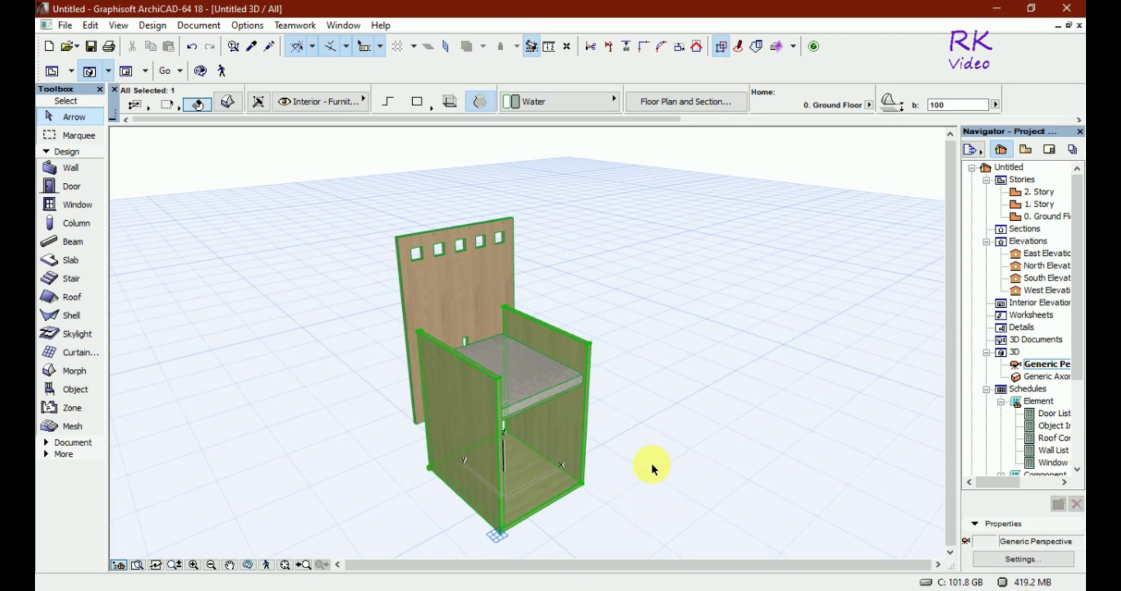
key("alt")
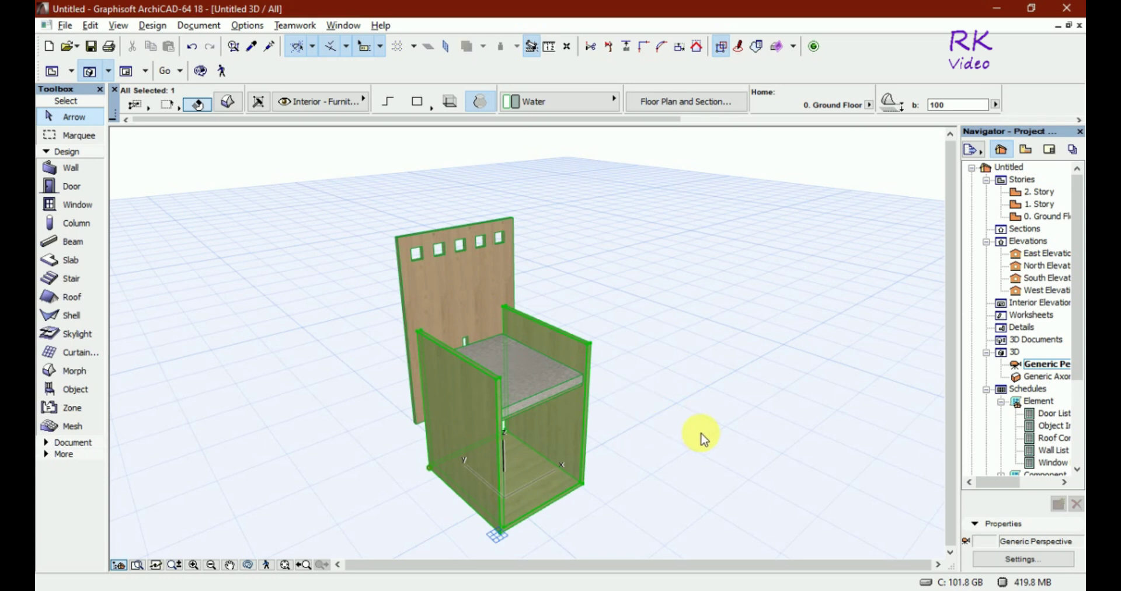
key("alt+o")
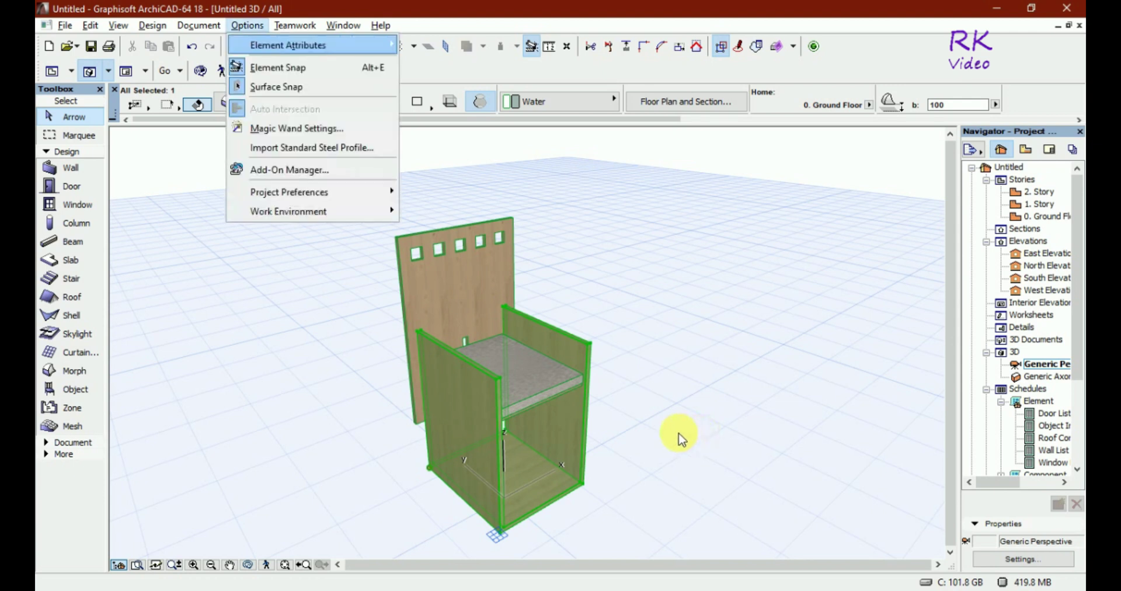
key("Escape")
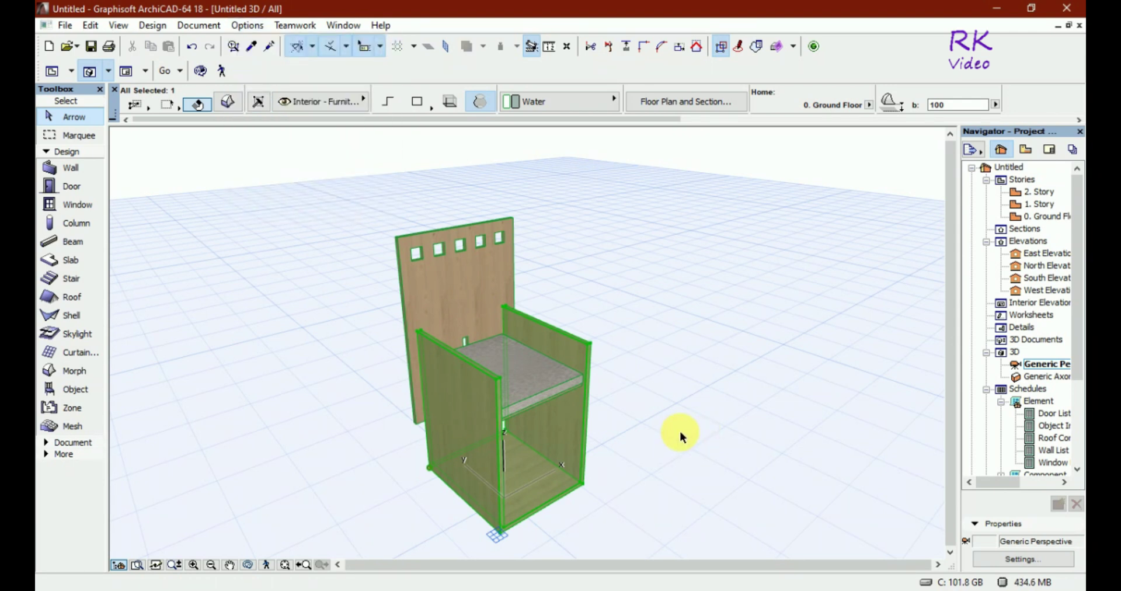
Bulge the outer face of the opposite side panel outward into a large rounded knob and deselect the frame.
key("o")
left_click_drag(701, 425, 783, 396)
key("o")
left_click(501, 435)
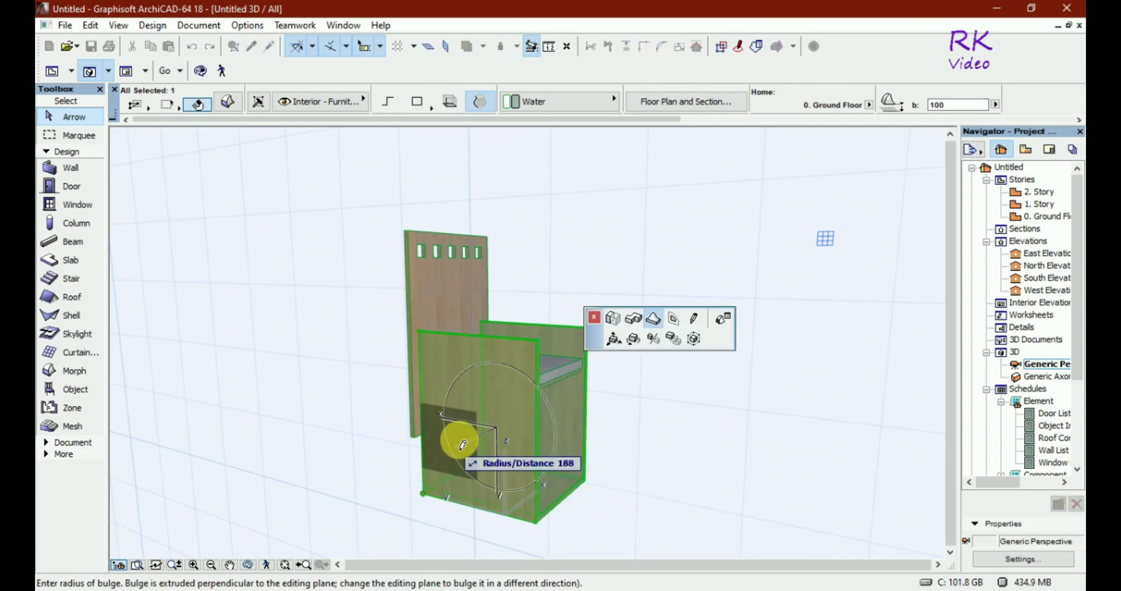
left_click(475, 436)
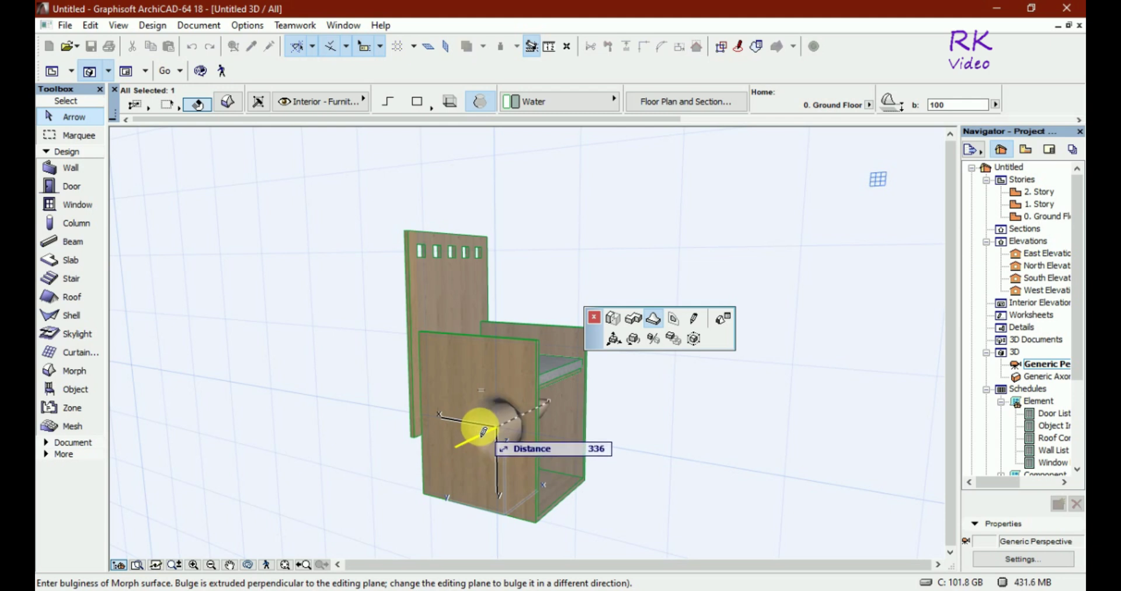
left_click(474, 463)
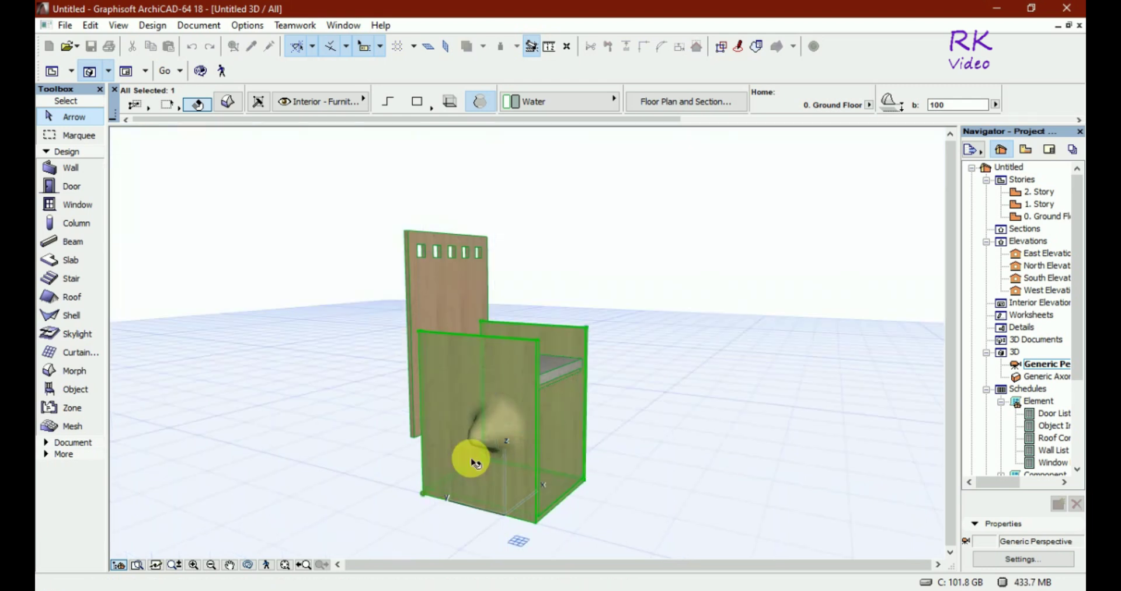
left_click(744, 405)
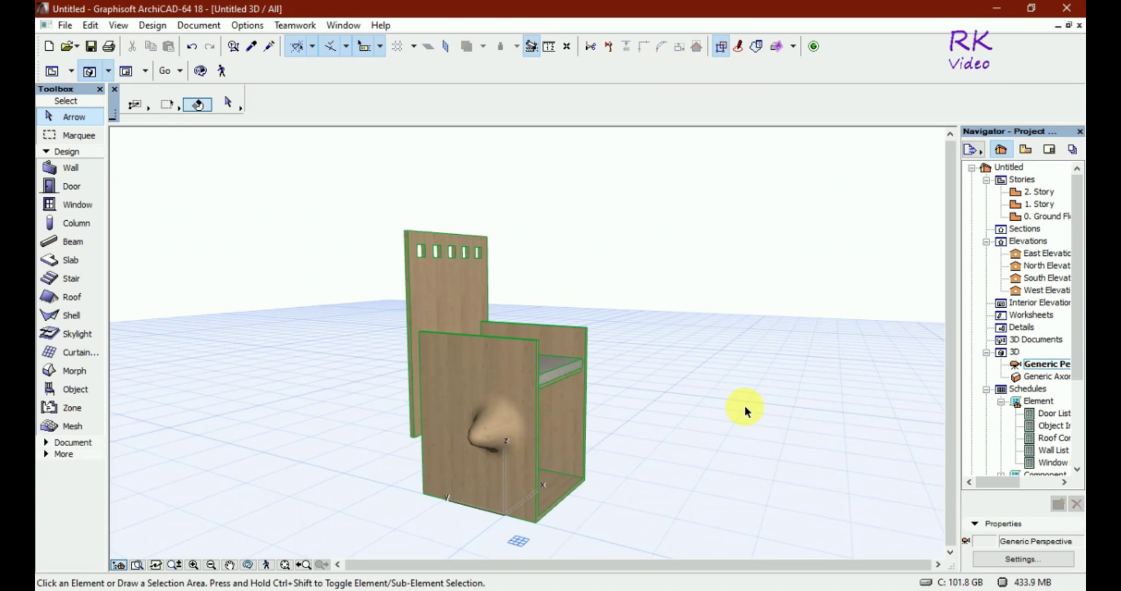
key("o")
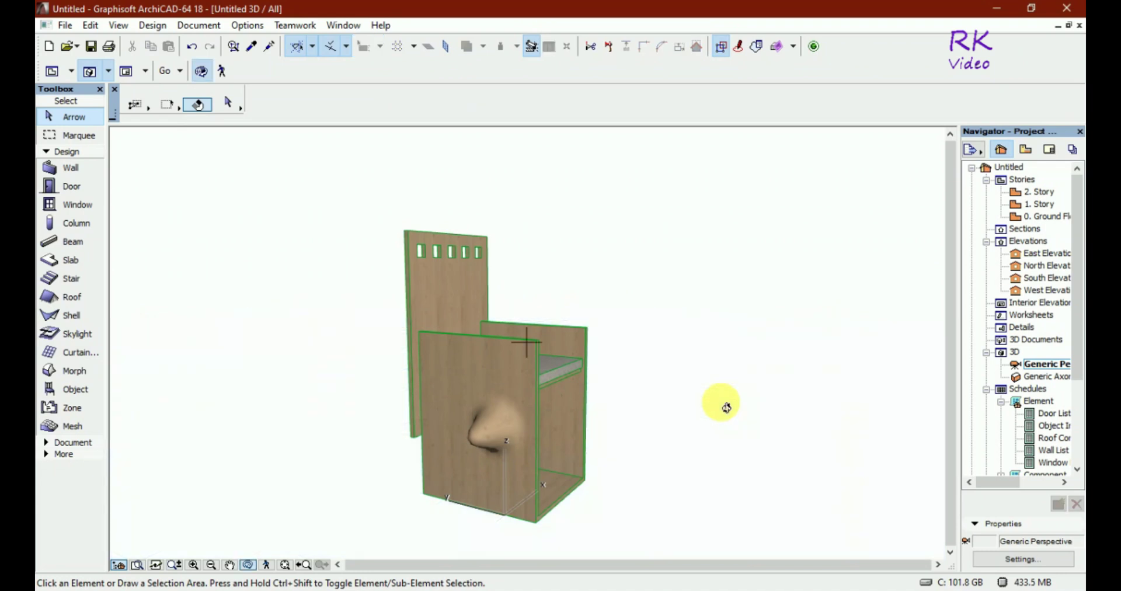
Select the side-panel frame and override its surface with Paint - Lead Oxide Yellow in the morph settings.
left_click_drag(719, 402, 824, 413)
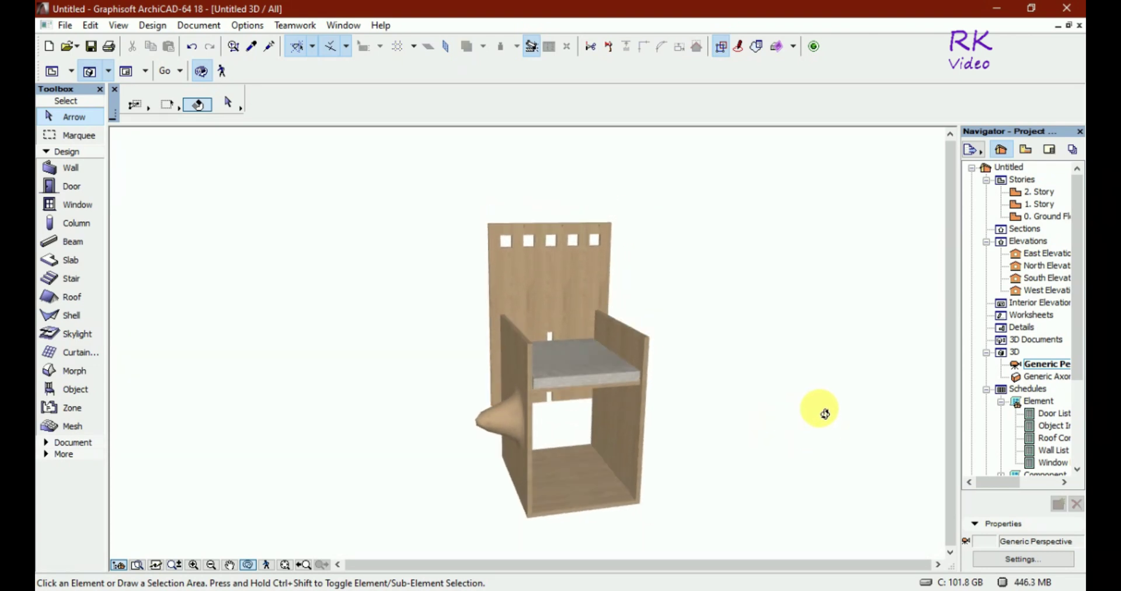
left_click(545, 334)
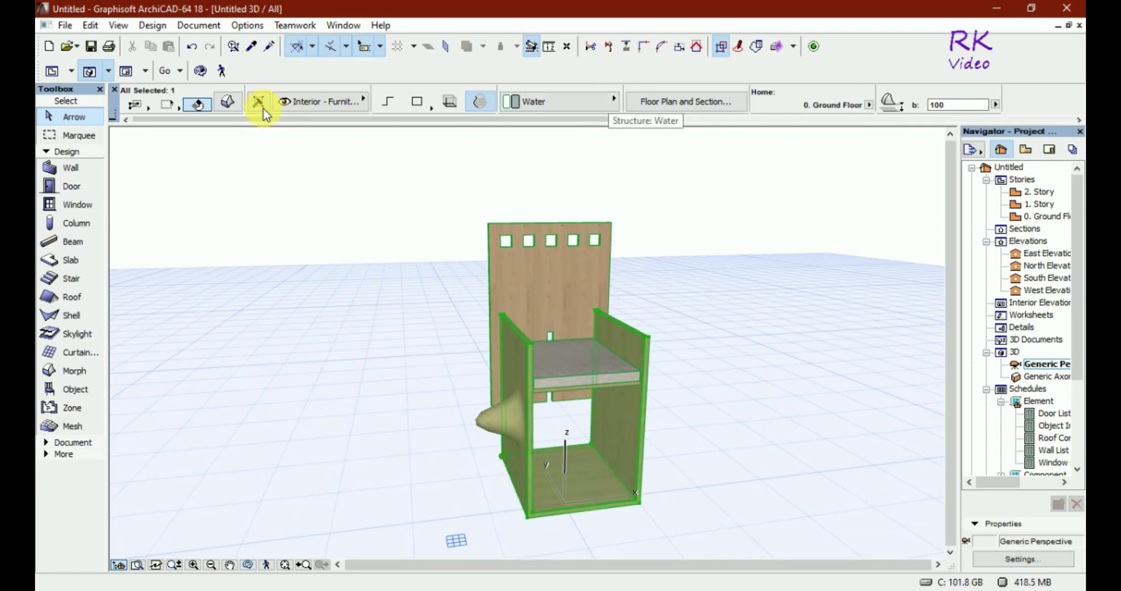
left_click(229, 103)
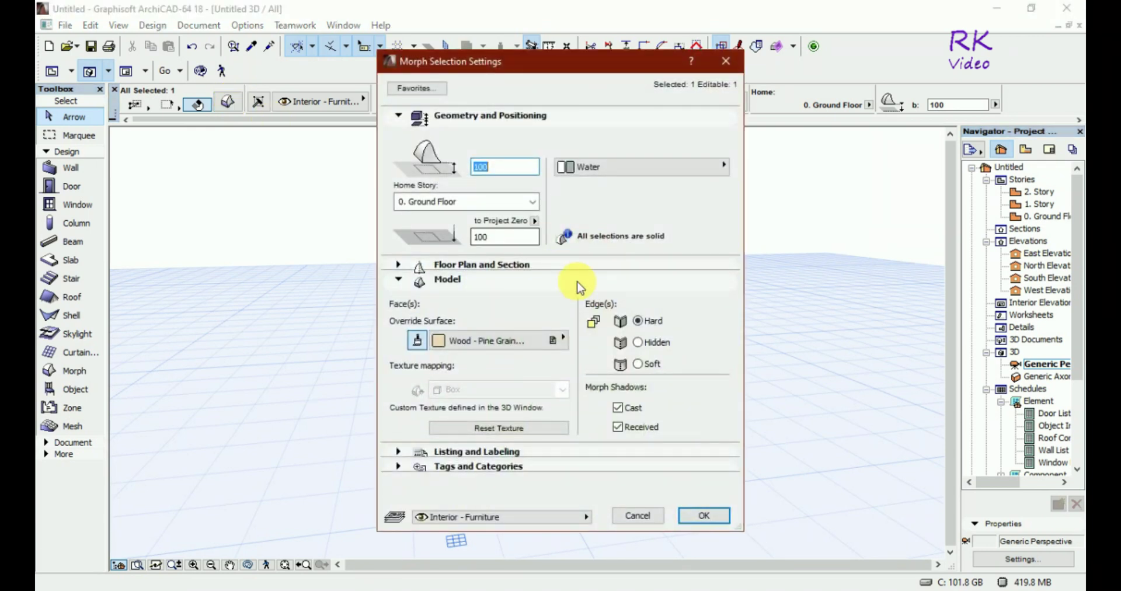
left_click(563, 342)
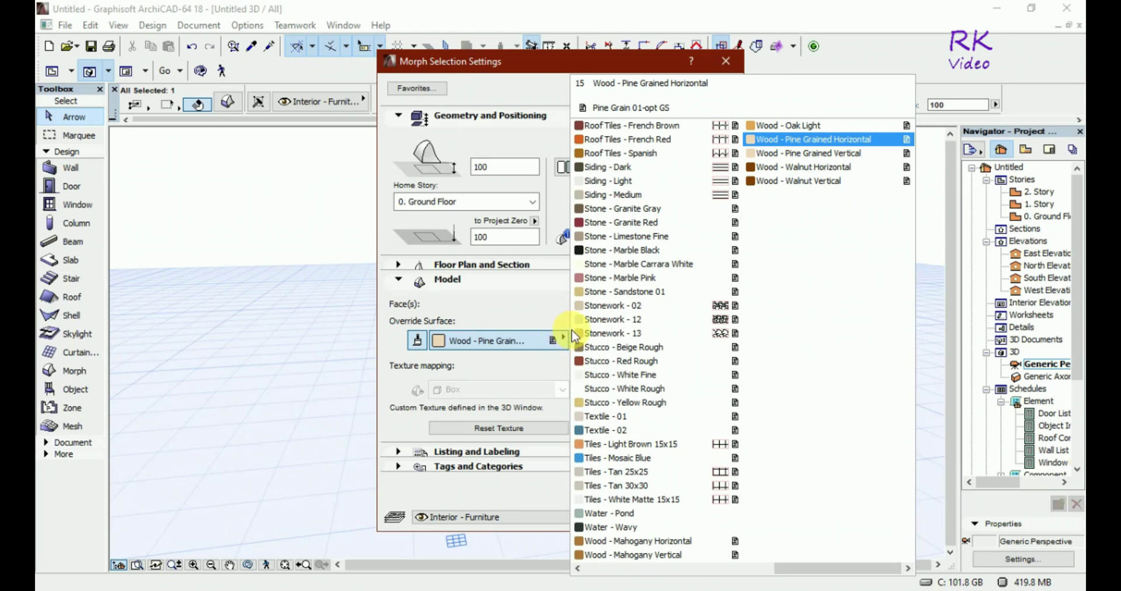
left_click(577, 569)
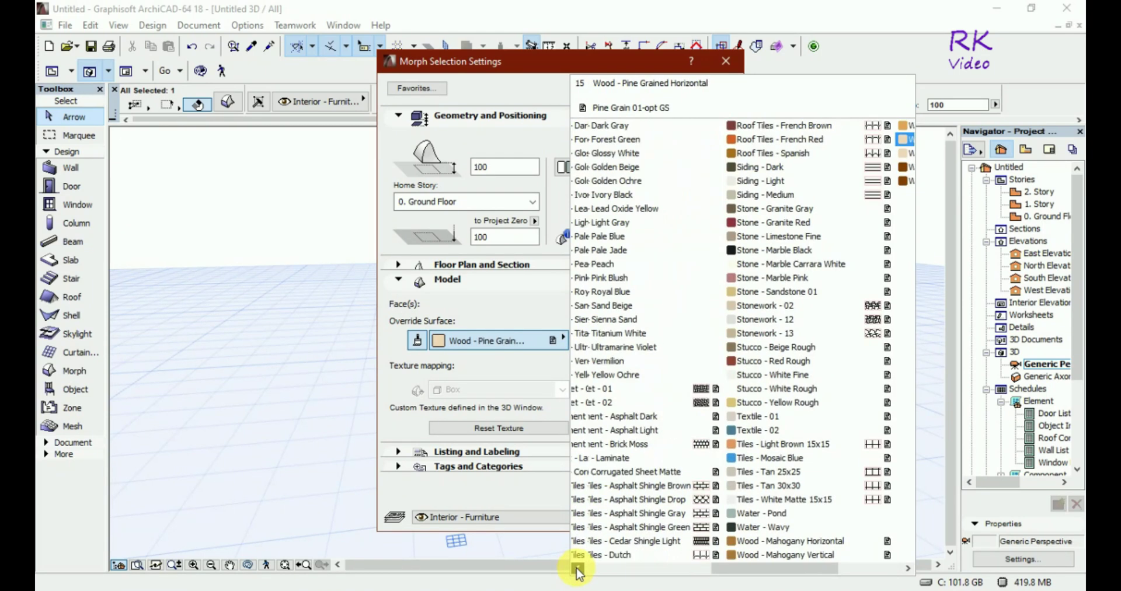
left_click(577, 569)
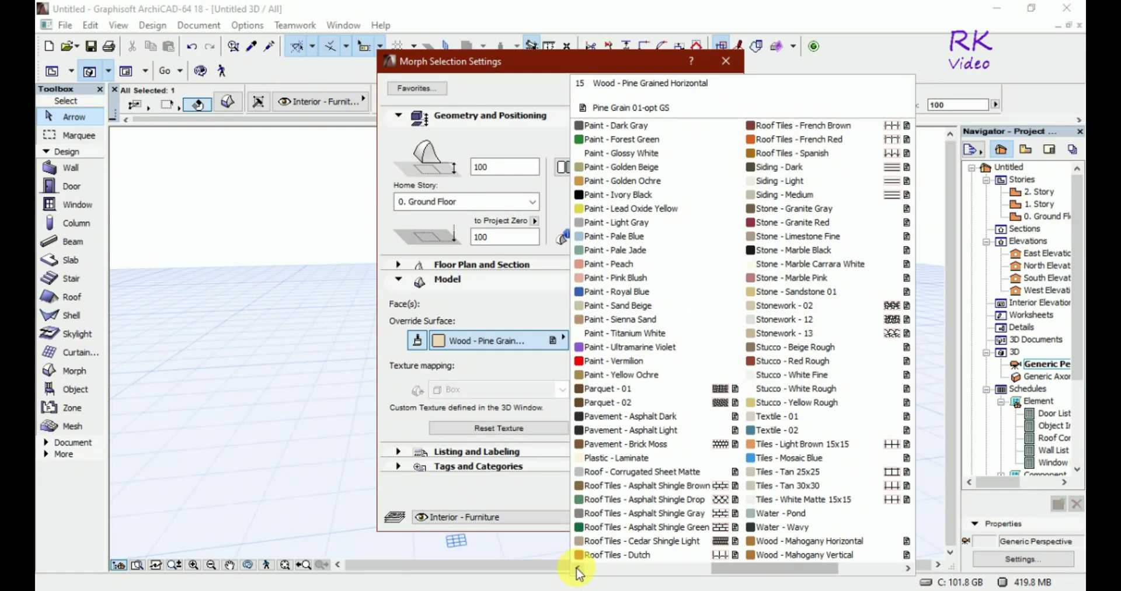
left_click(652, 217)
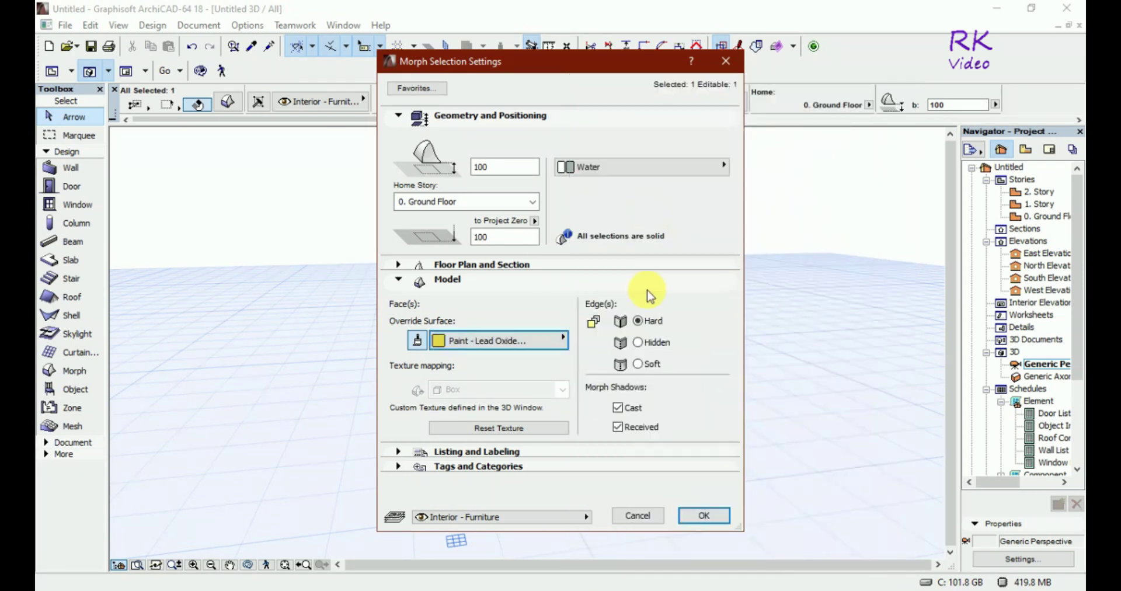
left_click(708, 514)
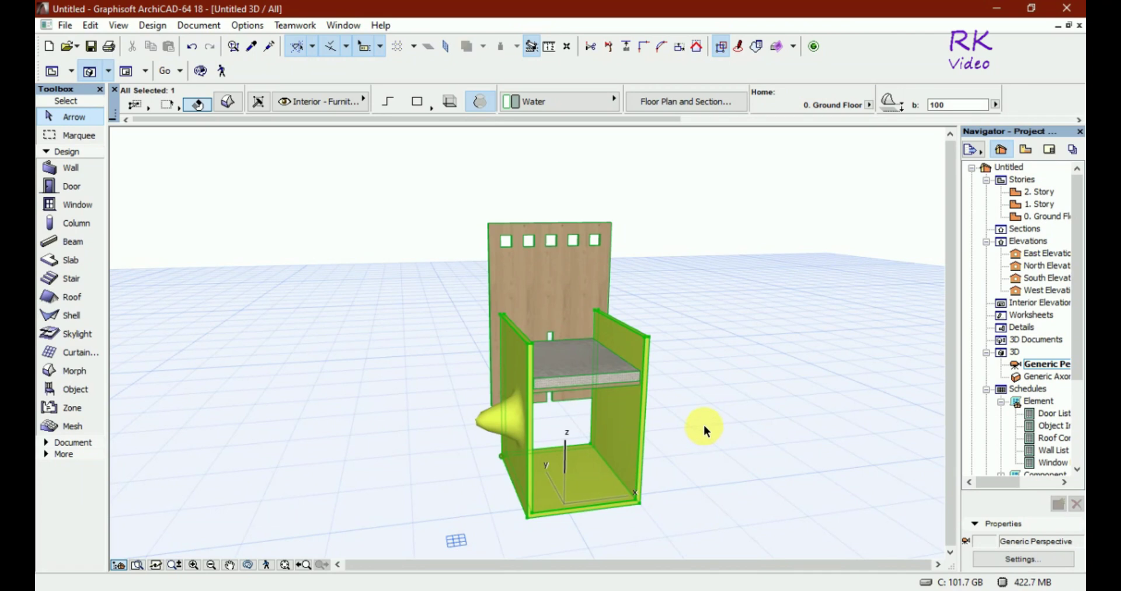
Select the thin board directly beneath the seat cushion.
middle_click_drag(703, 426, 733, 382, "shift")
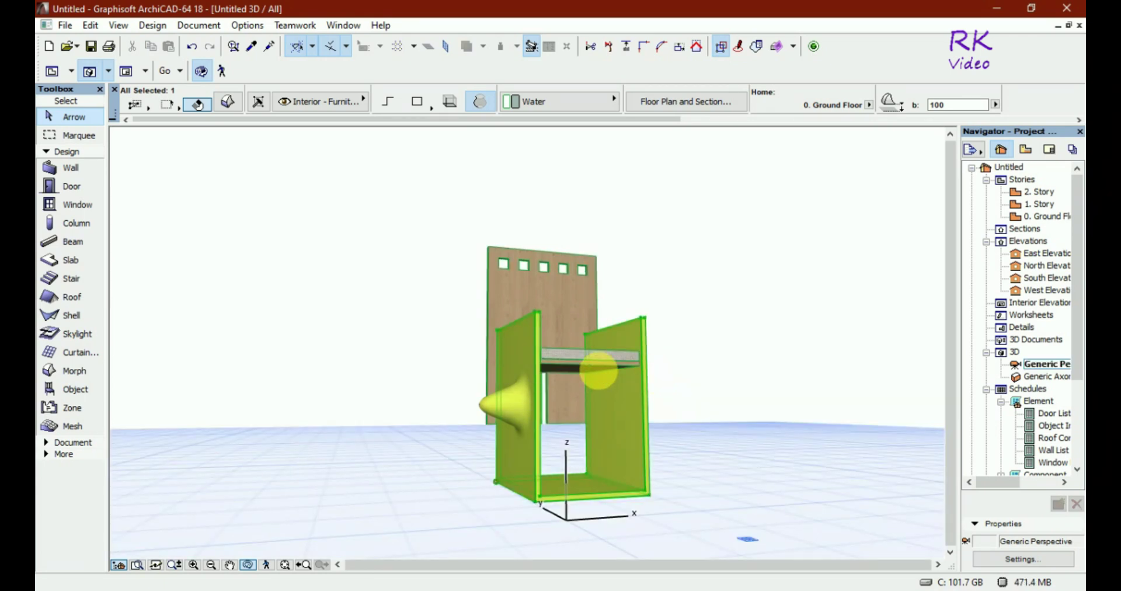
left_click(604, 369)
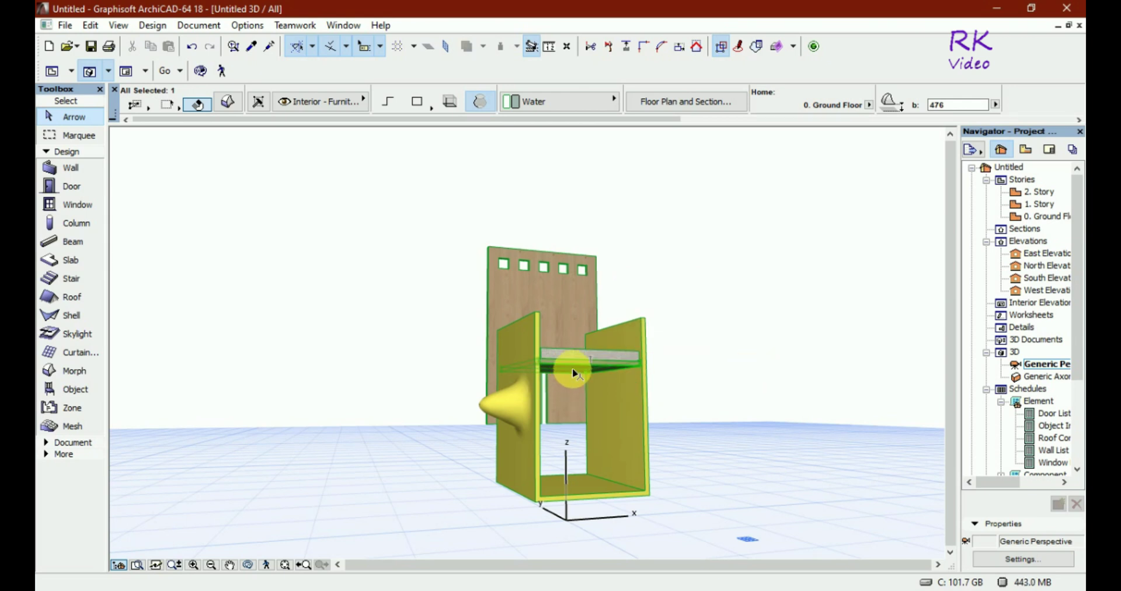
Try to offset the lower front edge of the seat's support board downward.
left_click(572, 370)
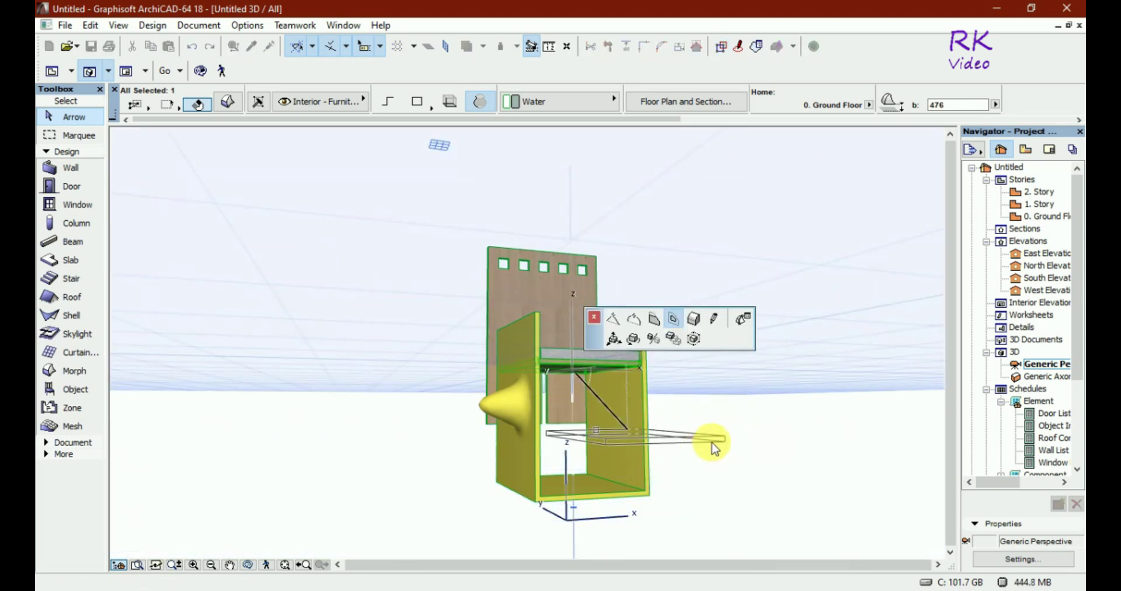
left_click(695, 322)
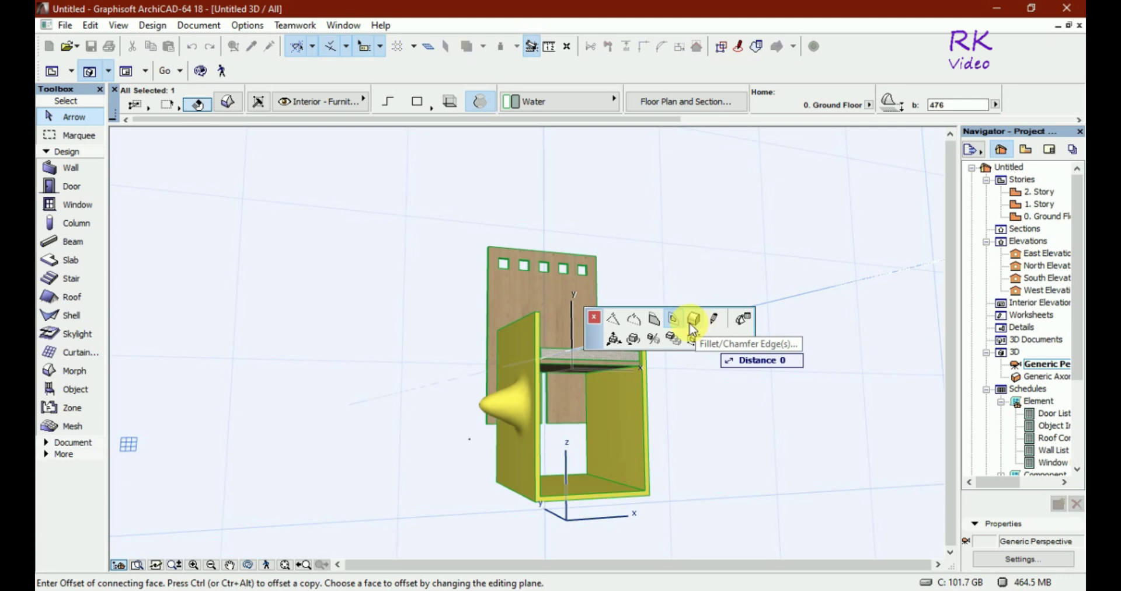
left_click(656, 320)
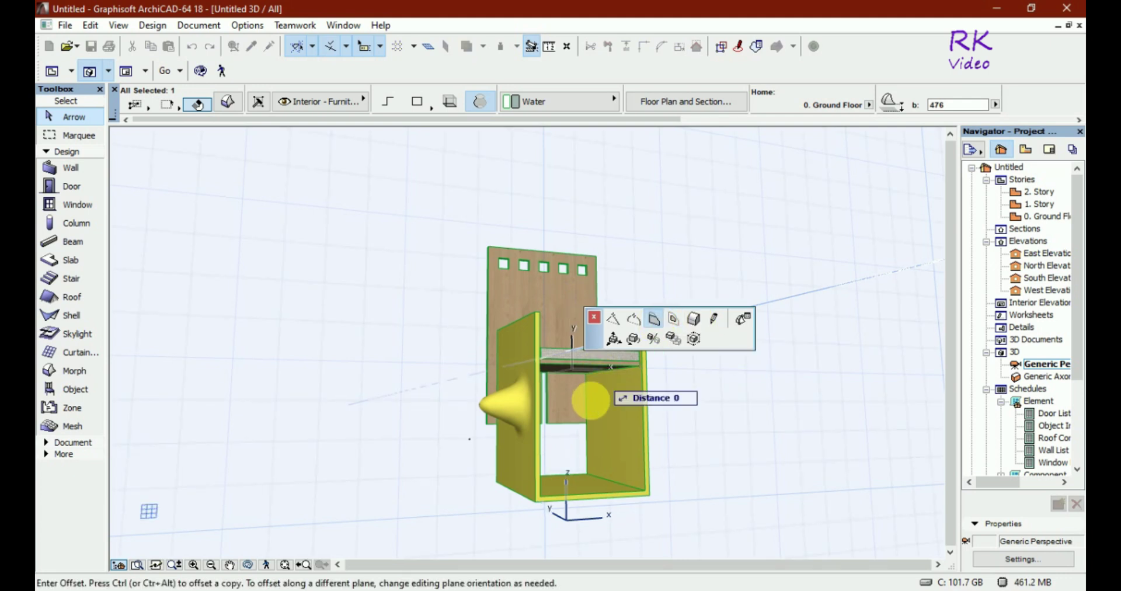
left_click(586, 473)
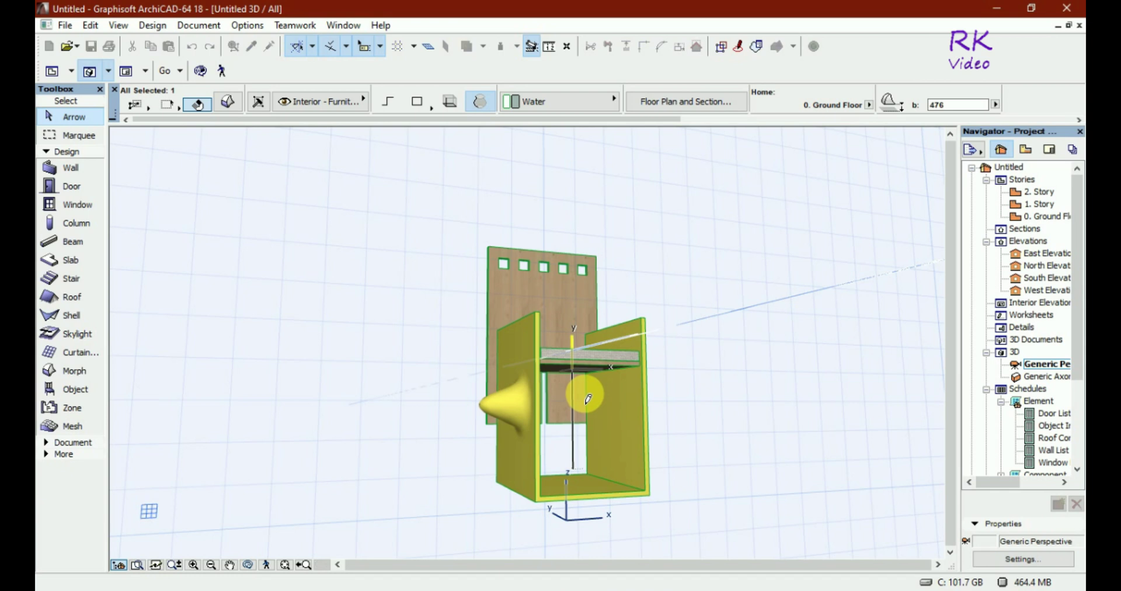
Try to extrude the underside of the seat's support board with the Tube command.
middle_click_drag(681, 393, 680, 315, "shift")
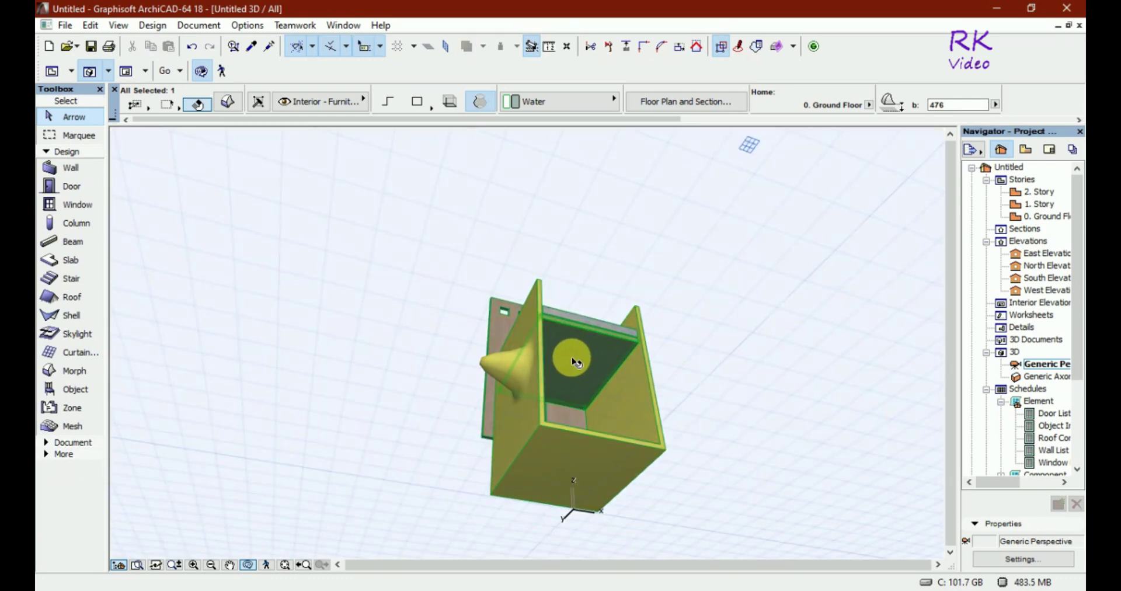
left_click(575, 362)
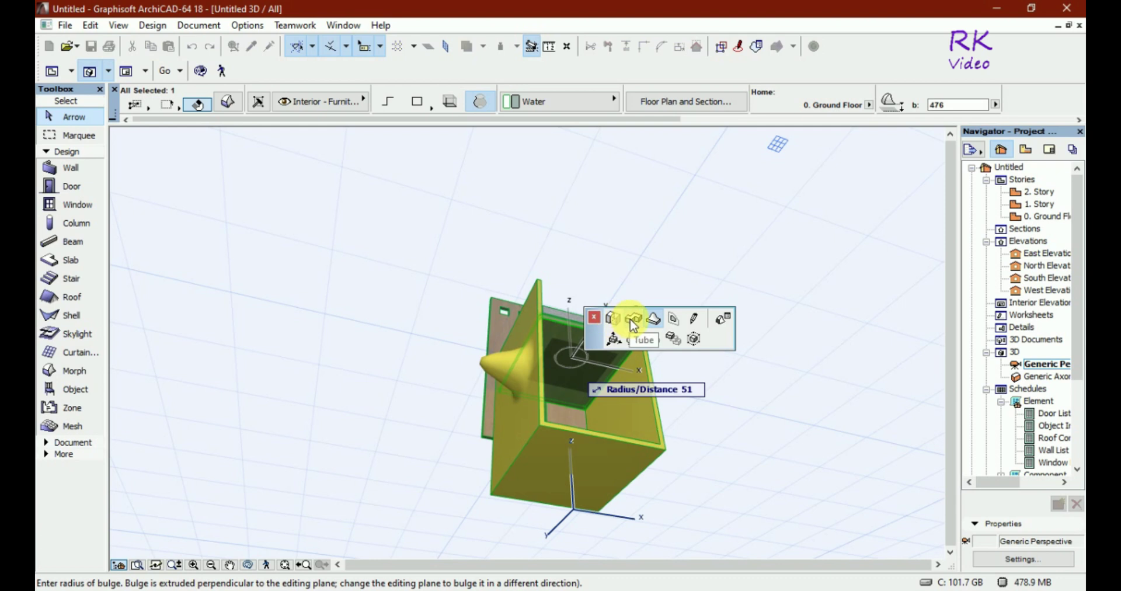
left_click(633, 322)
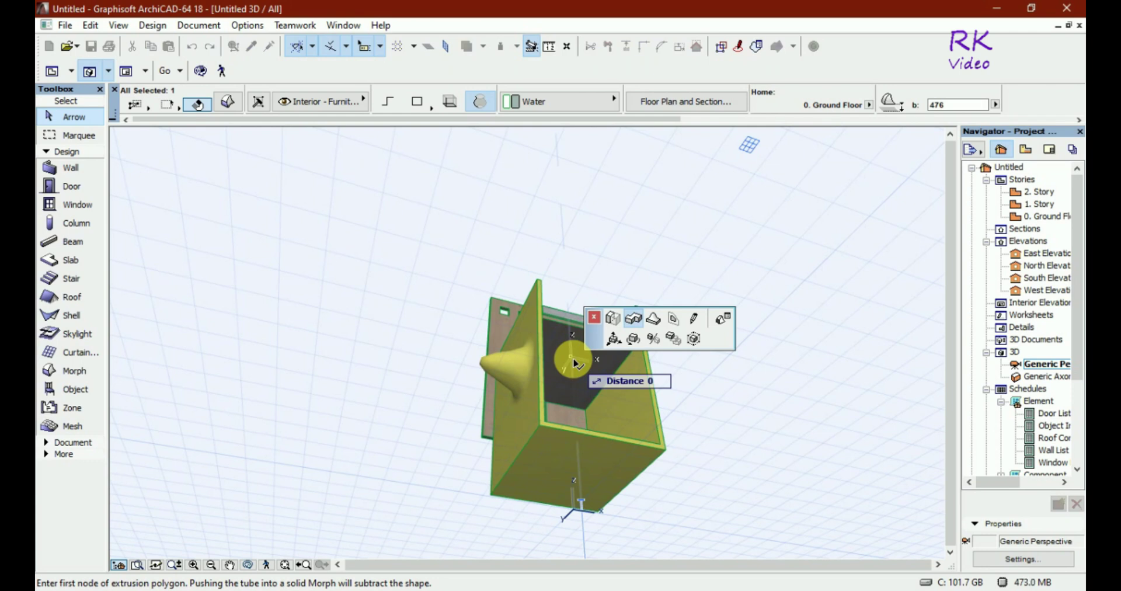
left_click(575, 367)
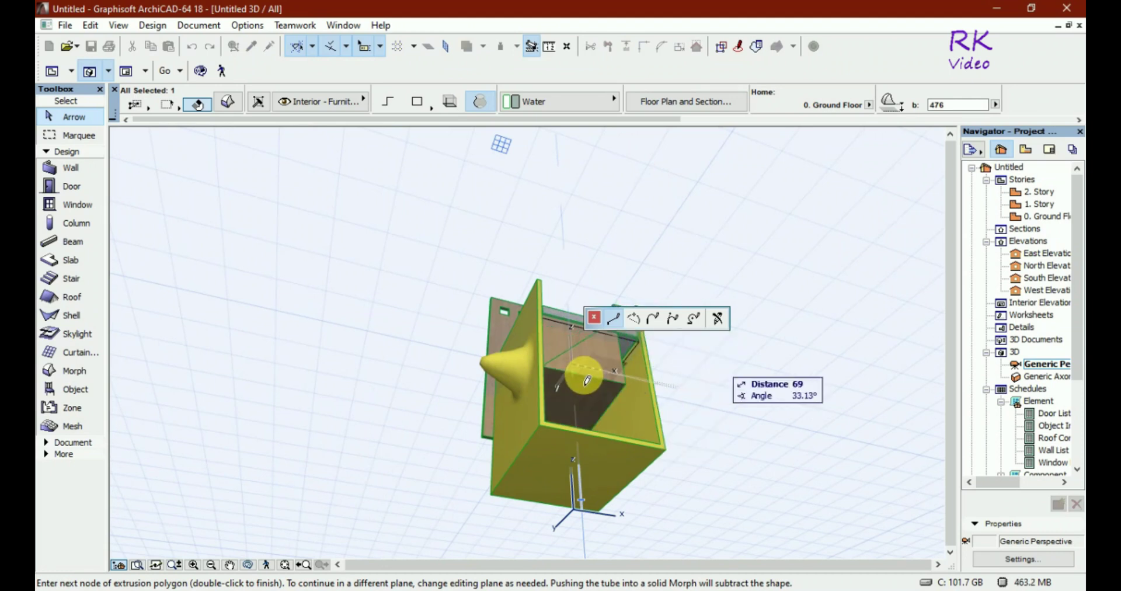
double_click(562, 352)
left_click(564, 352)
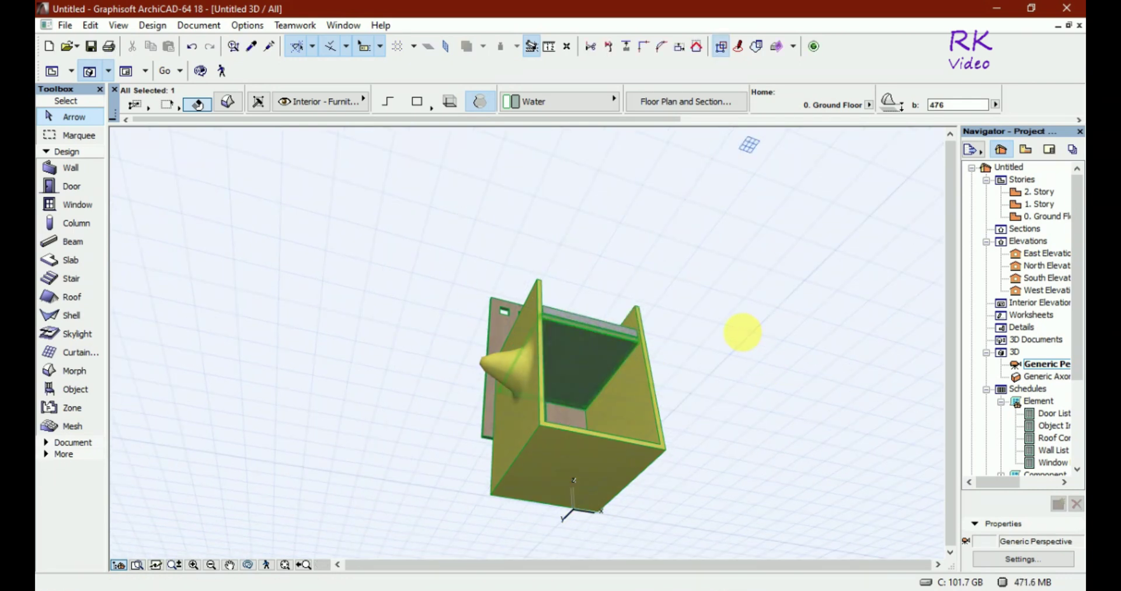
Extrude the support board's underside through several nodes with the Tube command, and undo the extrusion.
key("o")
left_click_drag(745, 333, 783, 337)
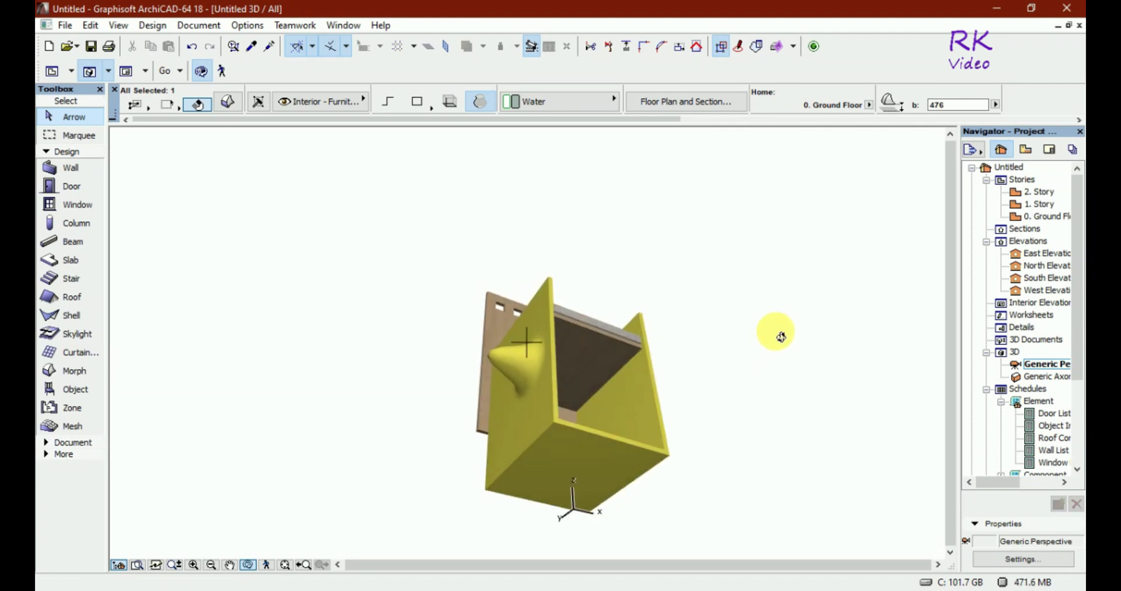
key("Escape")
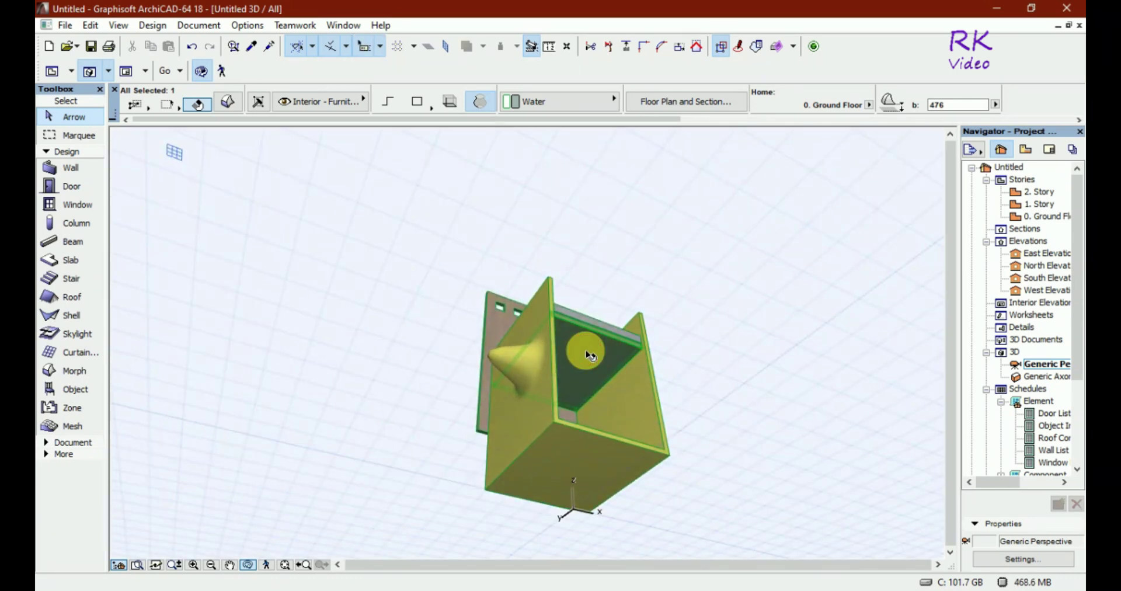
left_click(588, 354)
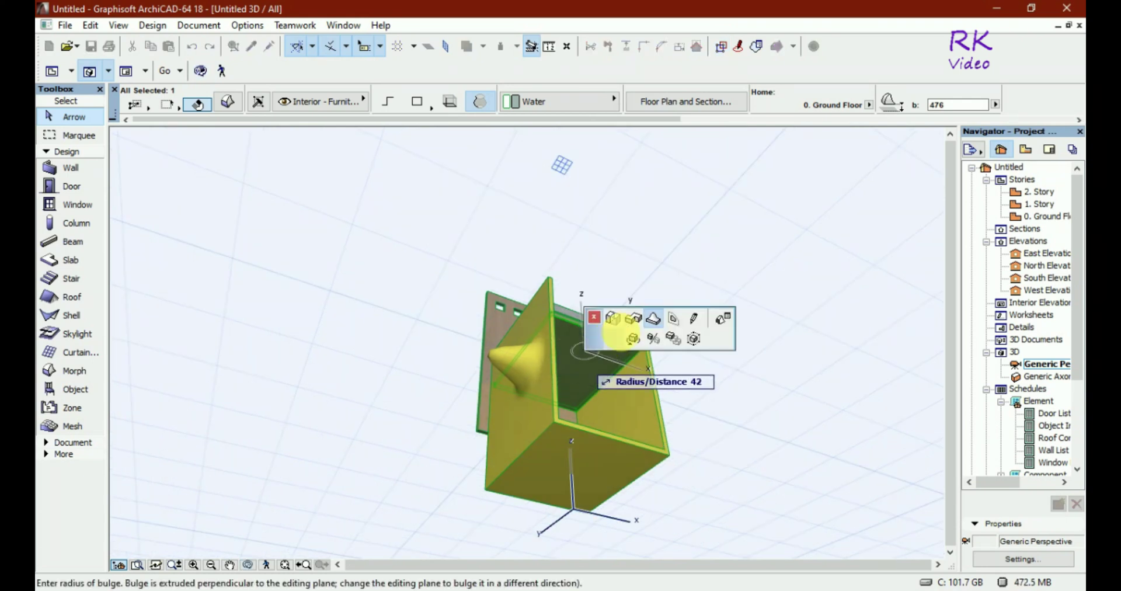
left_click(633, 319)
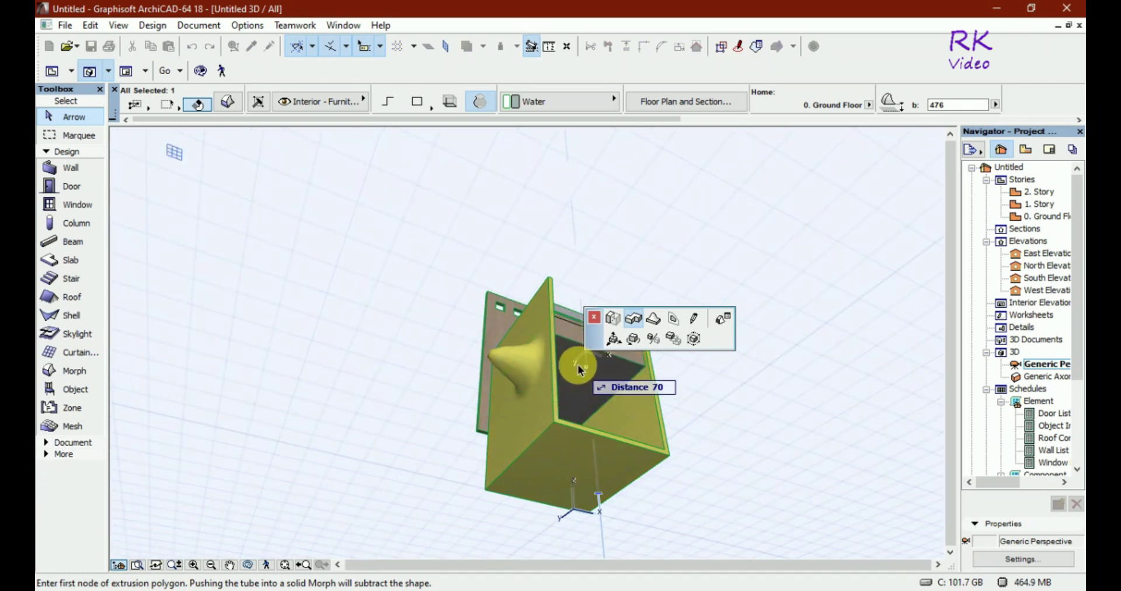
left_click(577, 364)
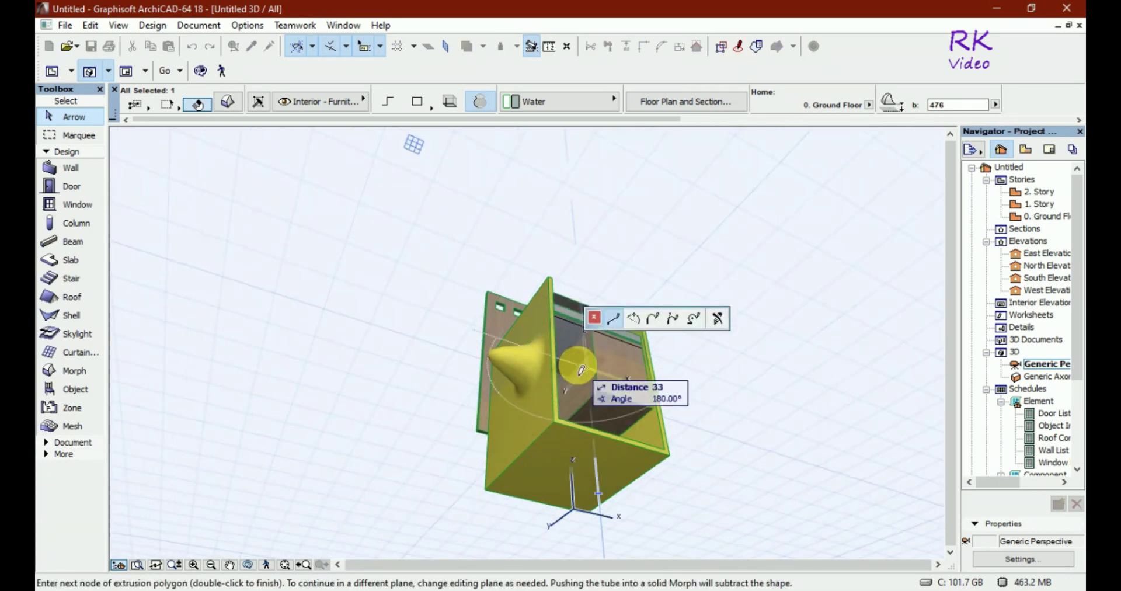
left_click(581, 369)
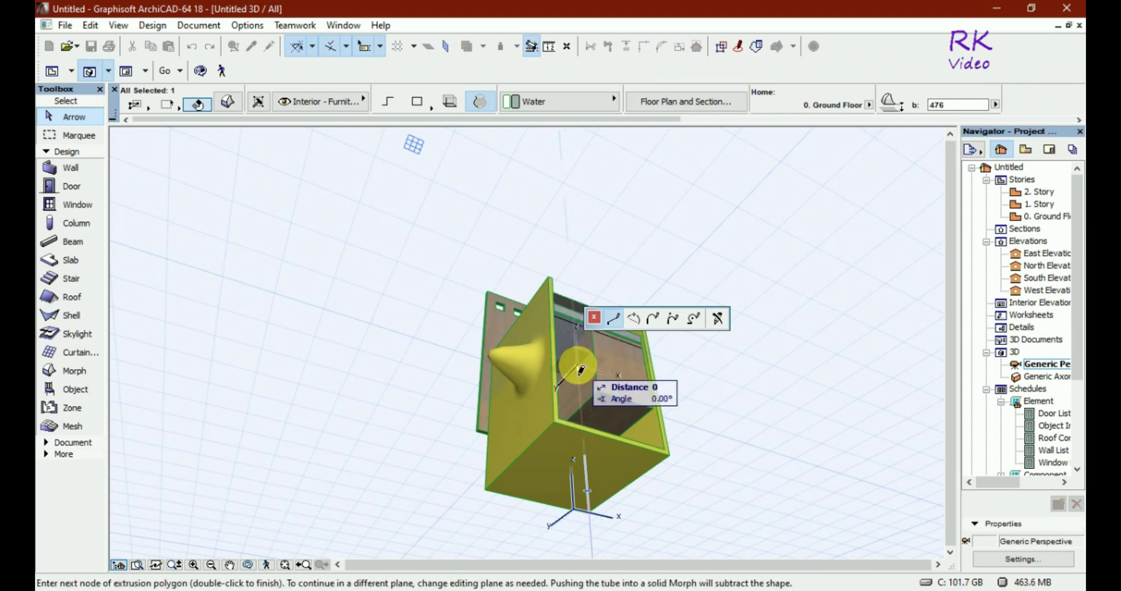
double_click(581, 369)
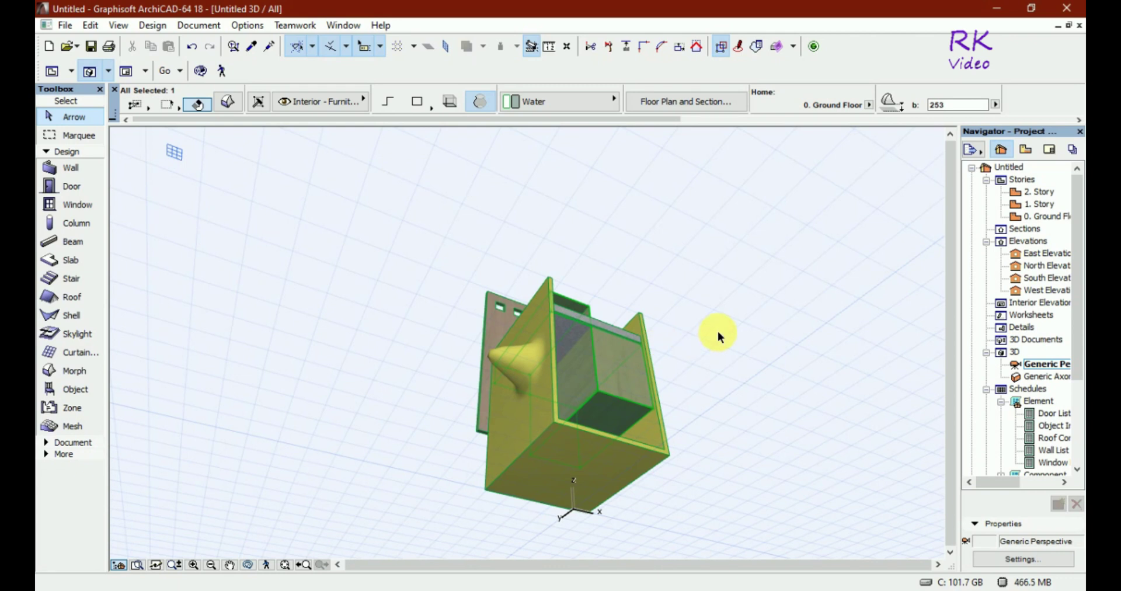
key("o")
left_click_drag(721, 335, 671, 446)
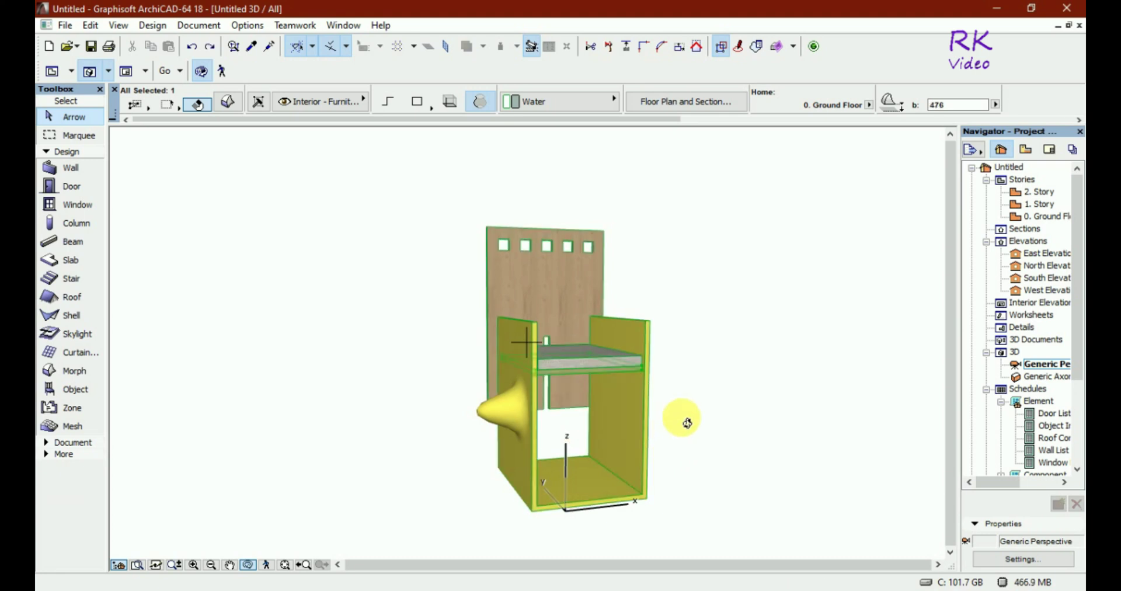
left_click_drag(696, 423, 700, 330)
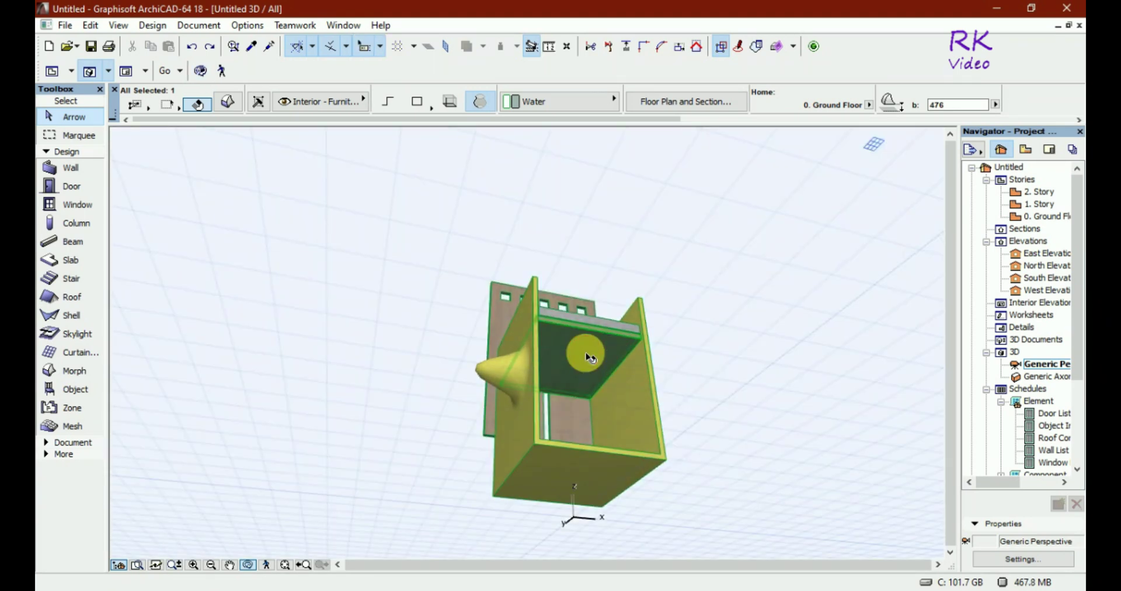
Push the underside of the seat's support board downward by about 50 mm and clear the selection.
left_click(590, 358)
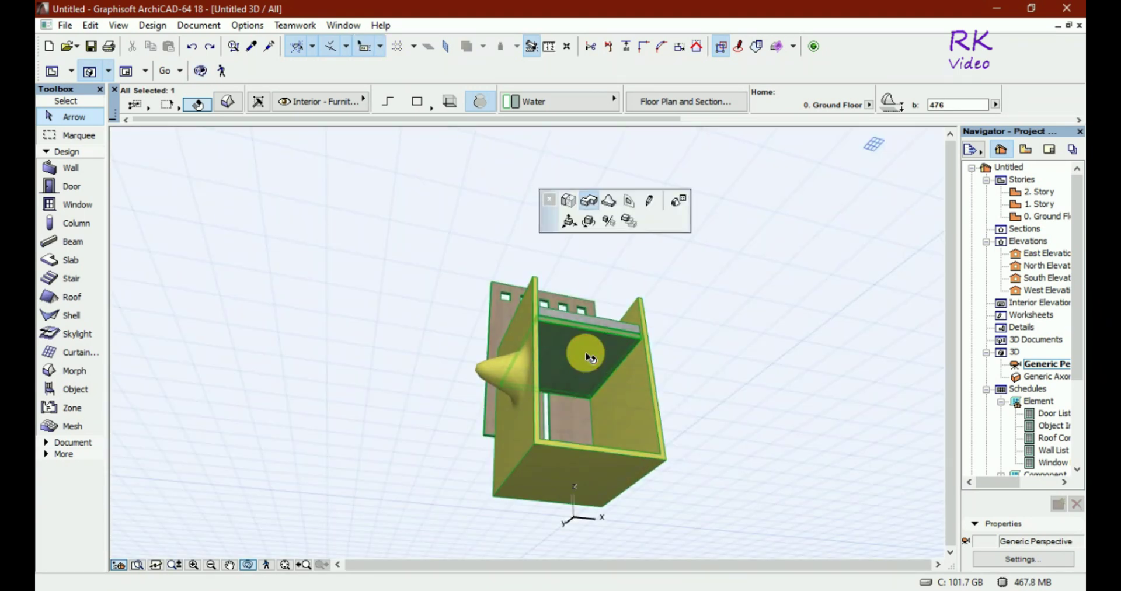
left_click(664, 436)
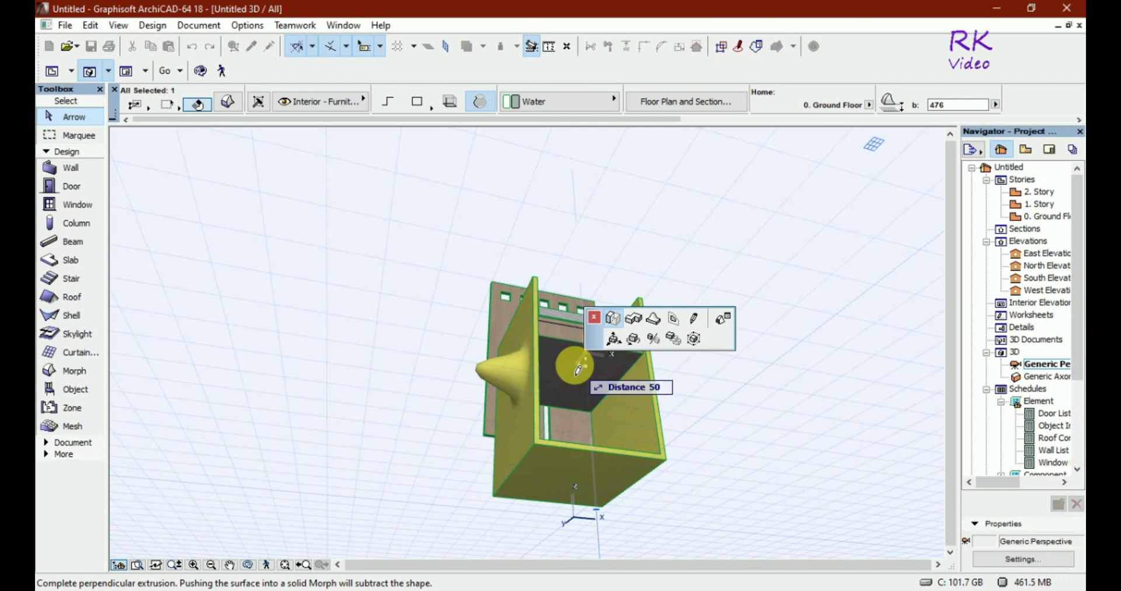
left_click(578, 369)
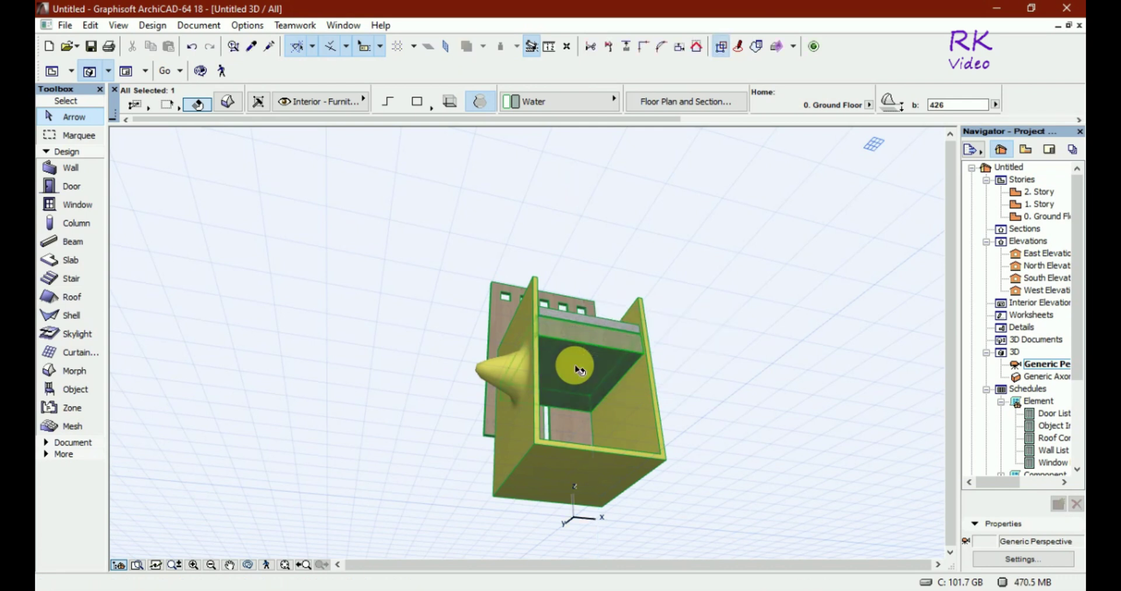
left_click(793, 371)
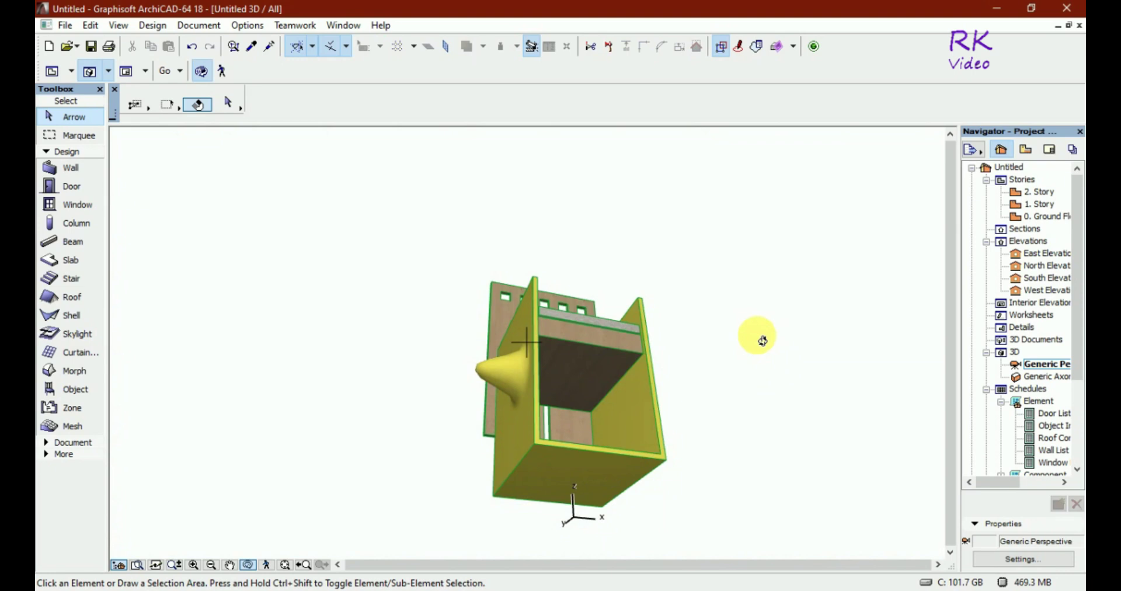
Override the surface of the seat's support board with Paint - Vermilion.
left_click_drag(763, 341, 702, 447)
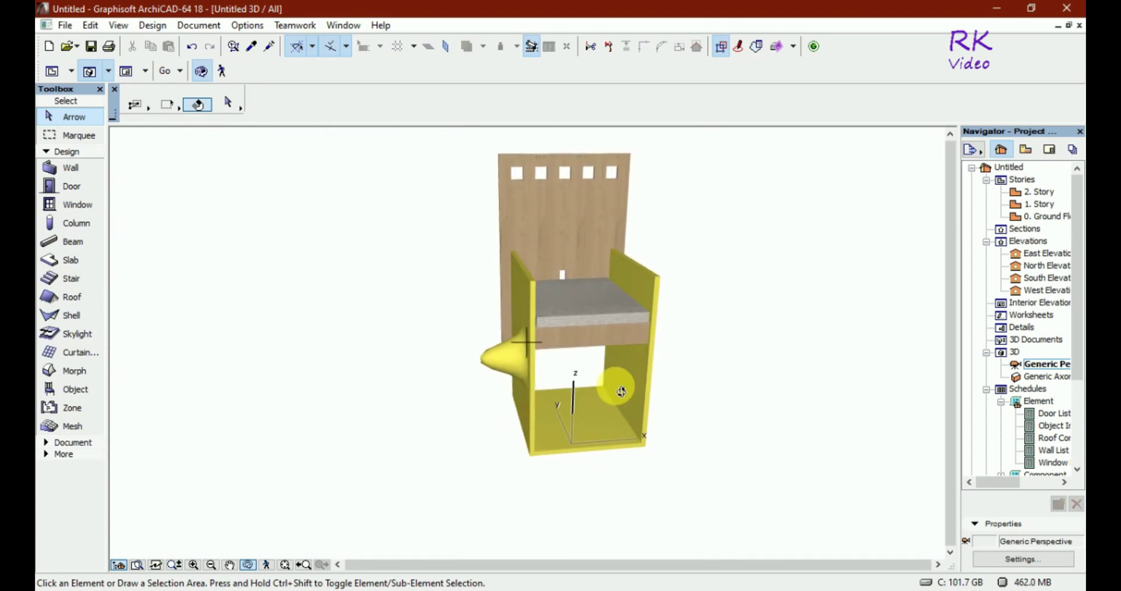
left_click_drag(620, 391, 621, 347)
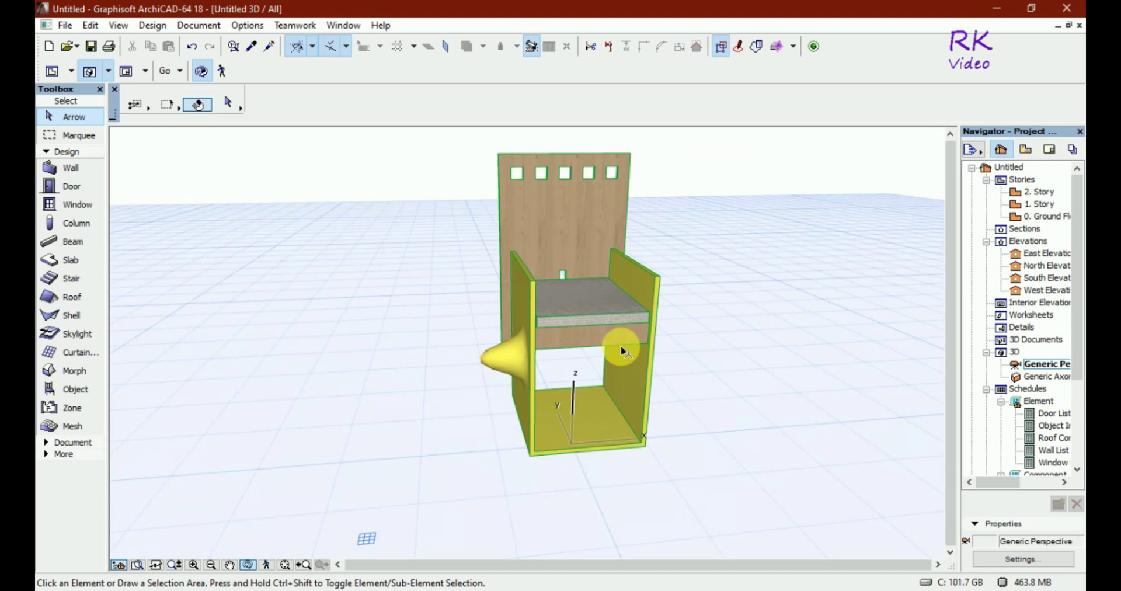
left_click(621, 345)
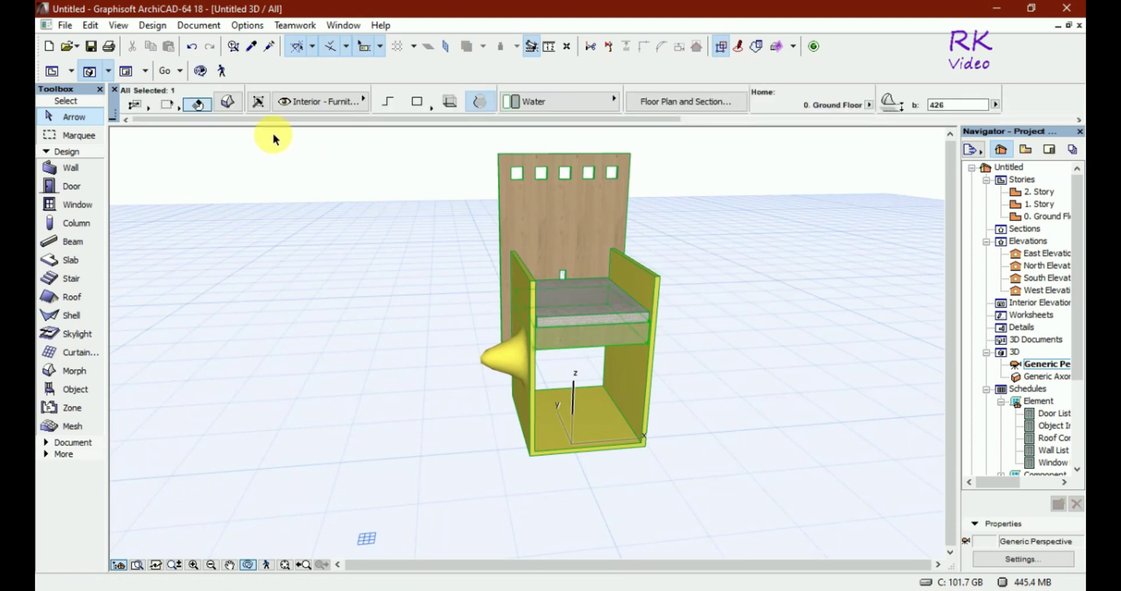
left_click(227, 102)
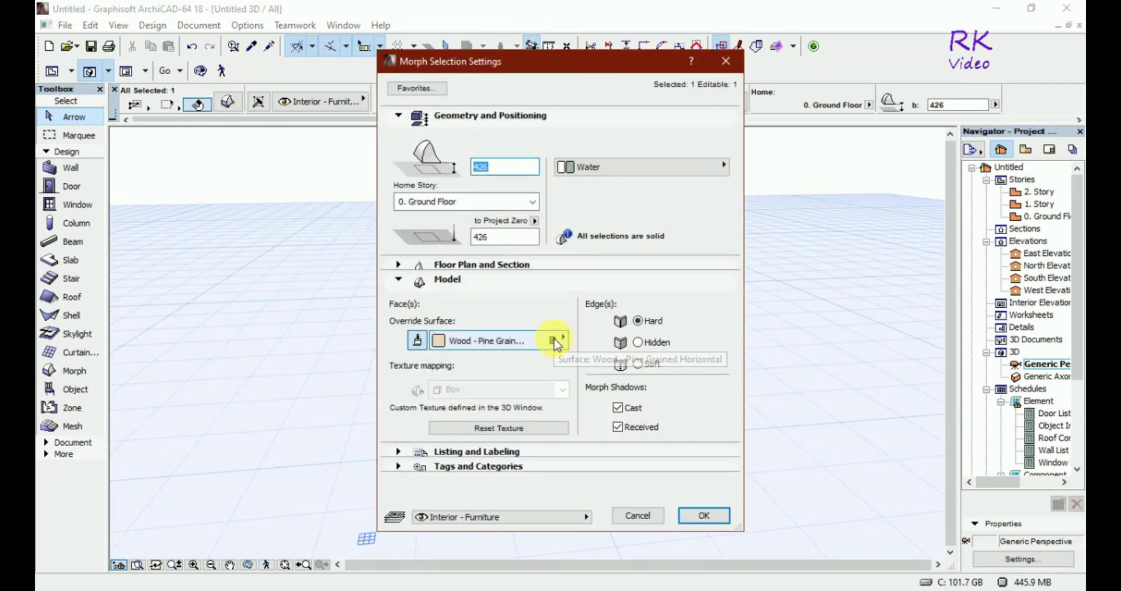
left_click(555, 341)
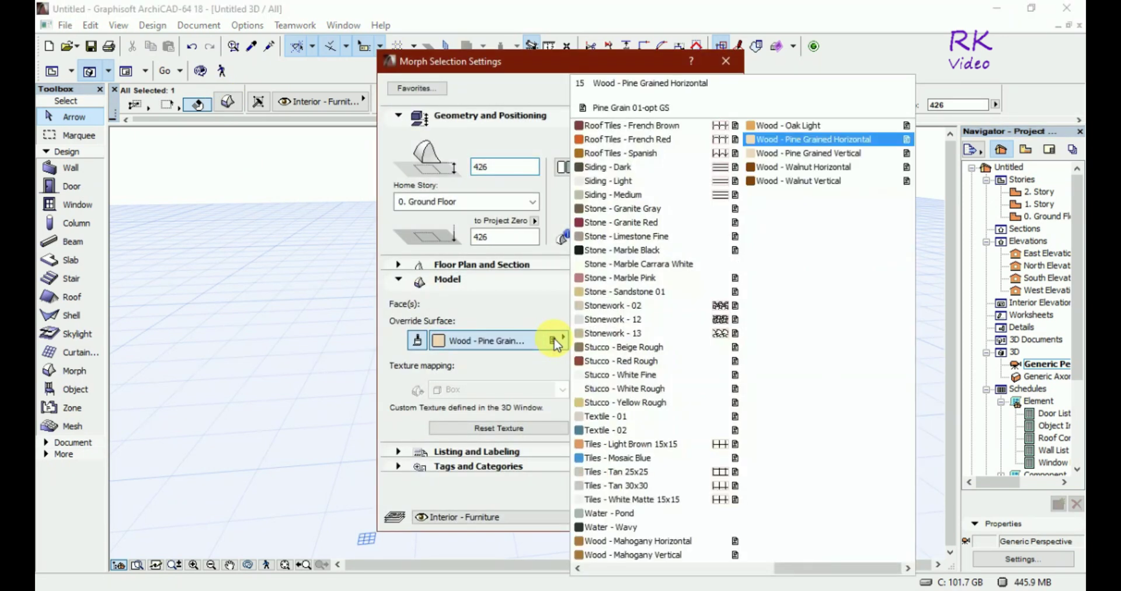
left_click(578, 568)
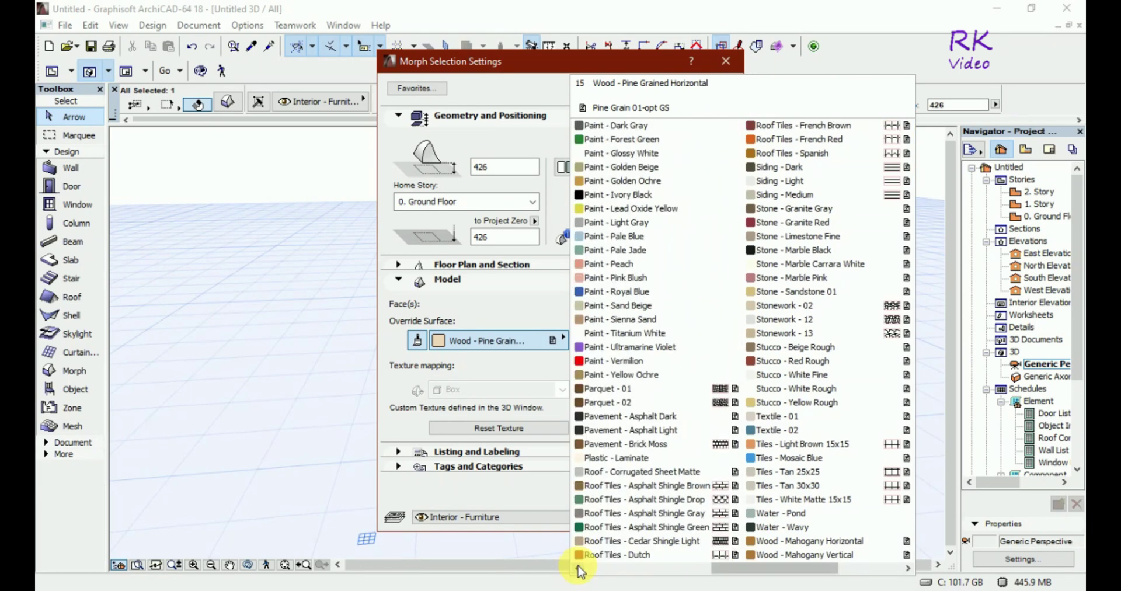
left_click(610, 362)
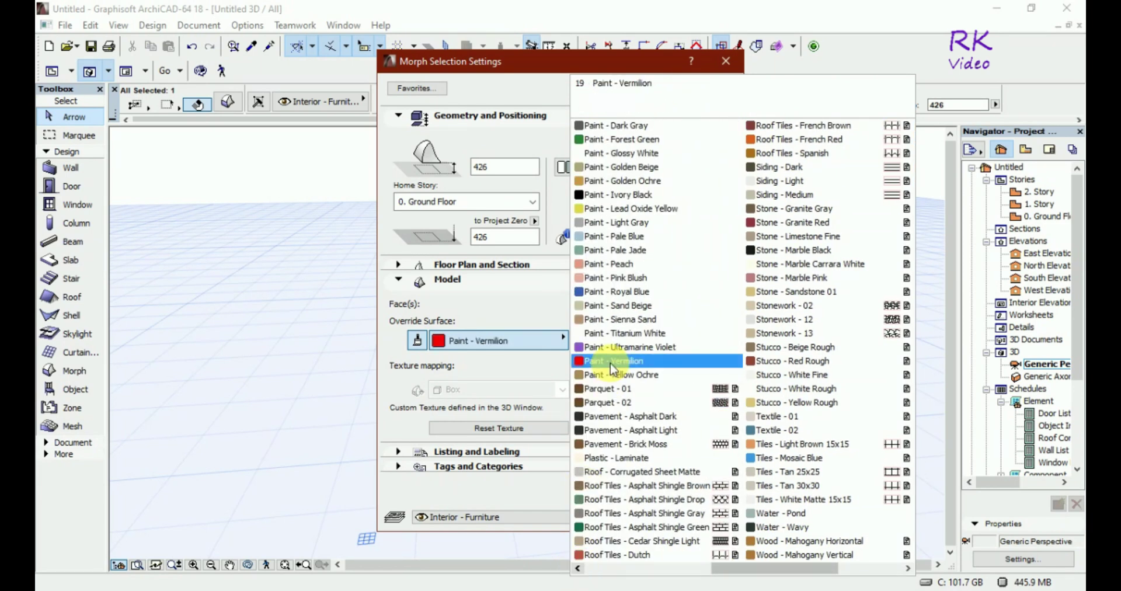
left_click(703, 515)
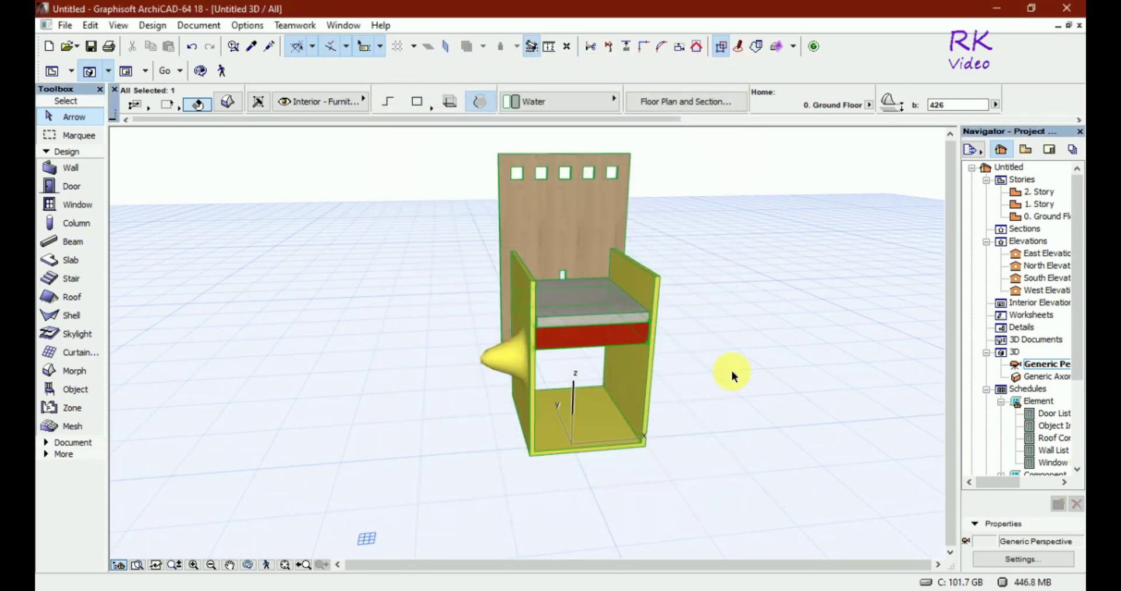
Try to override the surface of the seat and backrest morph with Paint - Cadmium Yellow, and clear the selection.
left_click(631, 319)
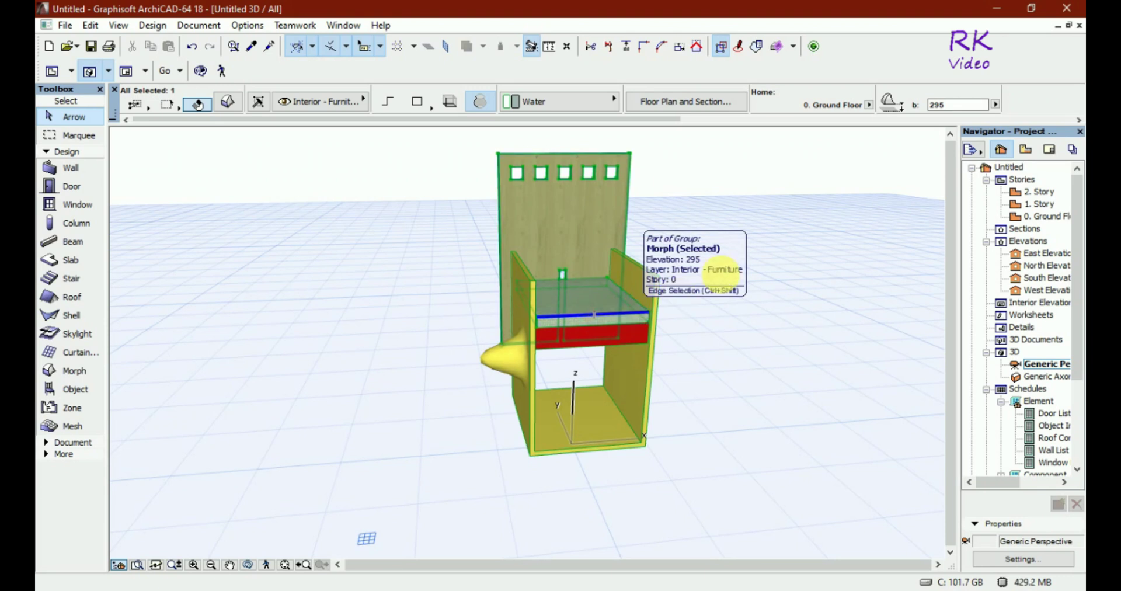
left_click(224, 103)
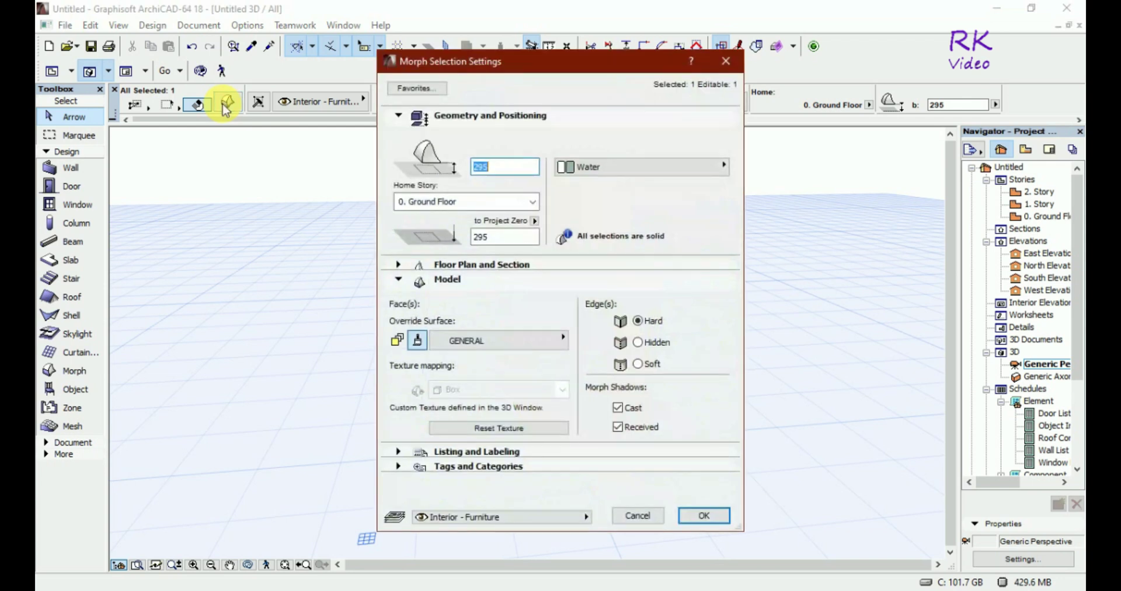
left_click(549, 341)
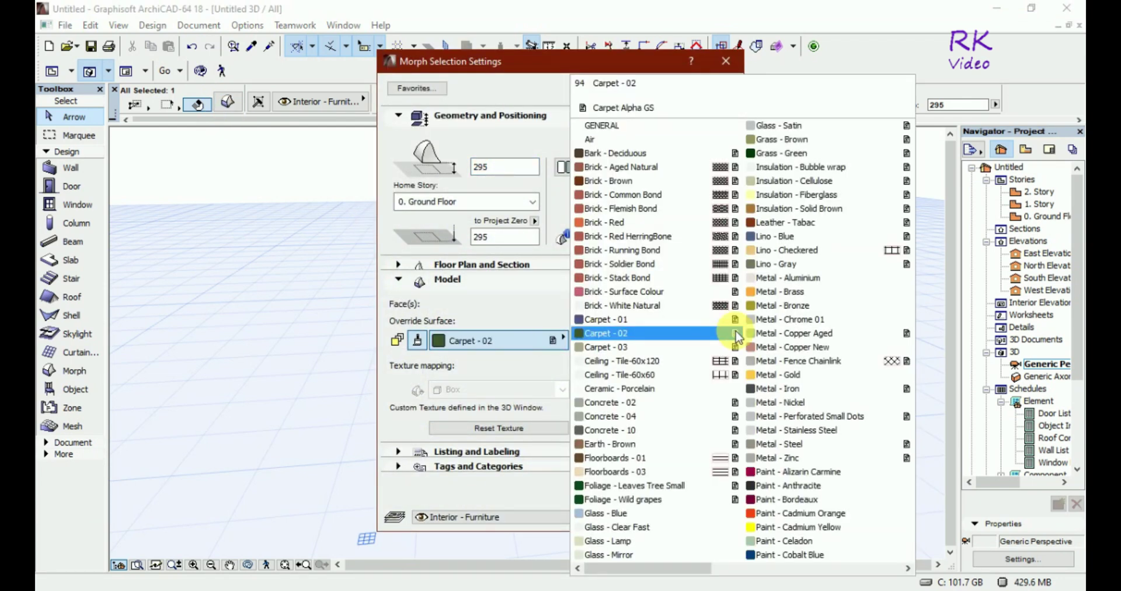
left_click(787, 529)
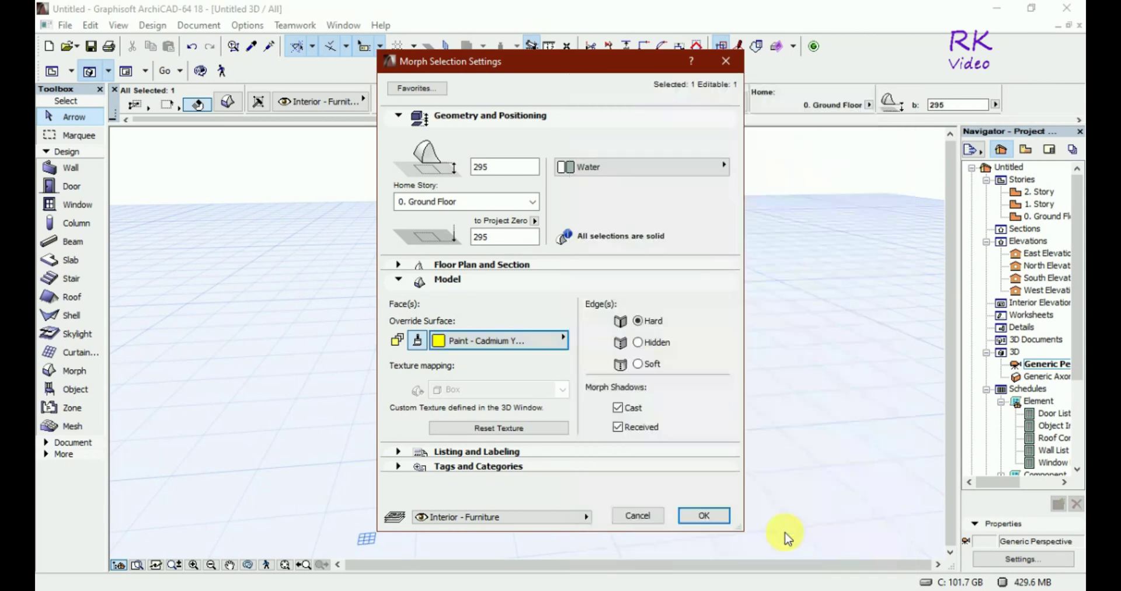
left_click(705, 516)
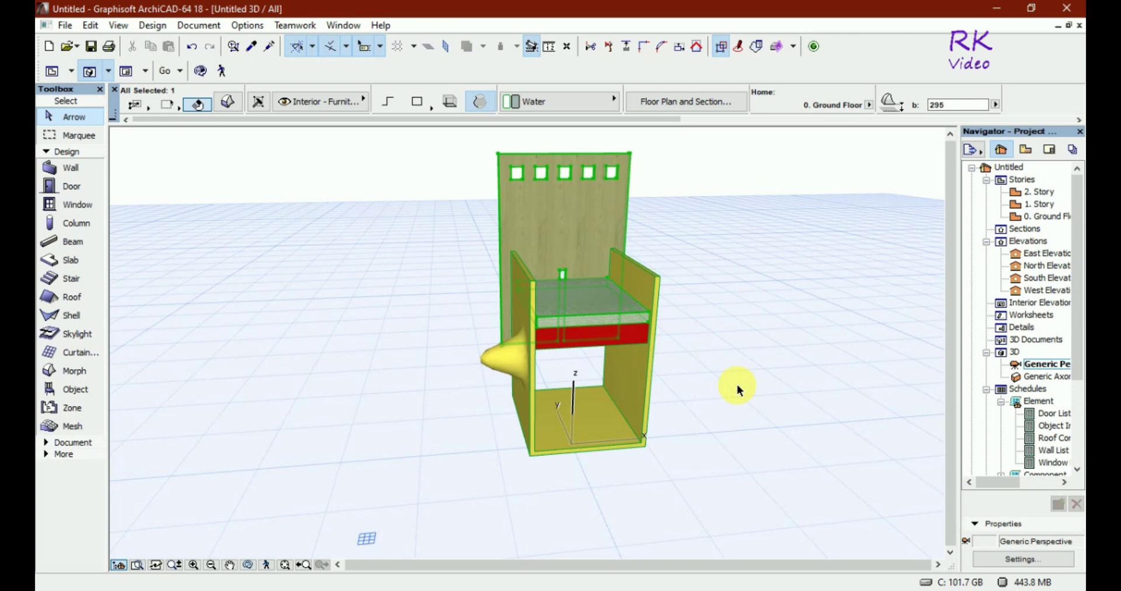
left_click(712, 274)
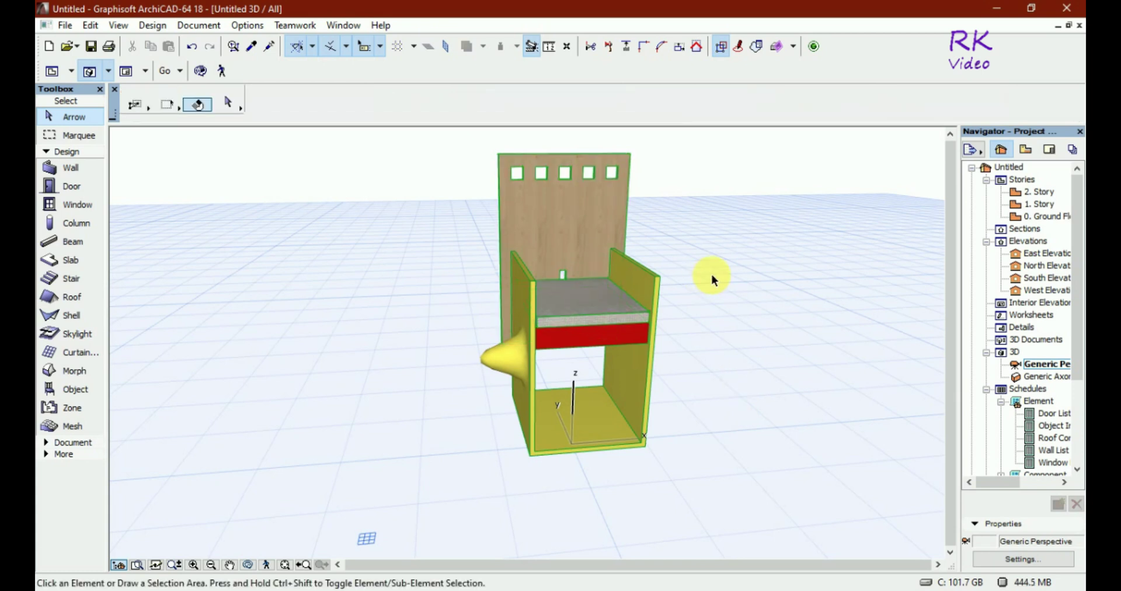
Override the seat and backrest morph's surface with Paint - Cobalt Blue, applying the change to custom faces/edges too, and clear the selection.
left_click(589, 160)
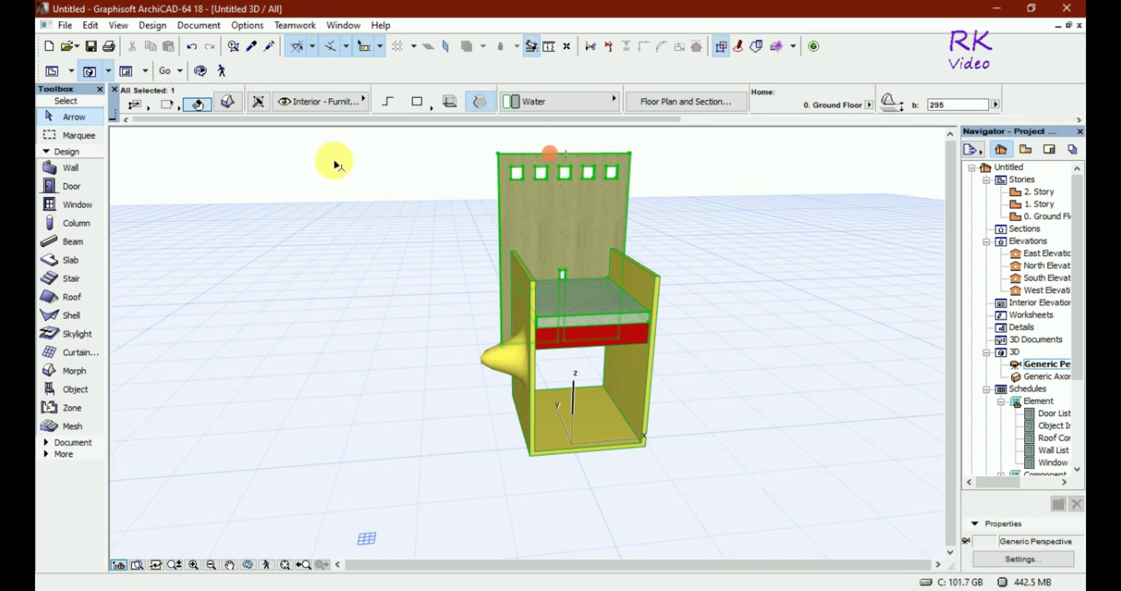
left_click(558, 198)
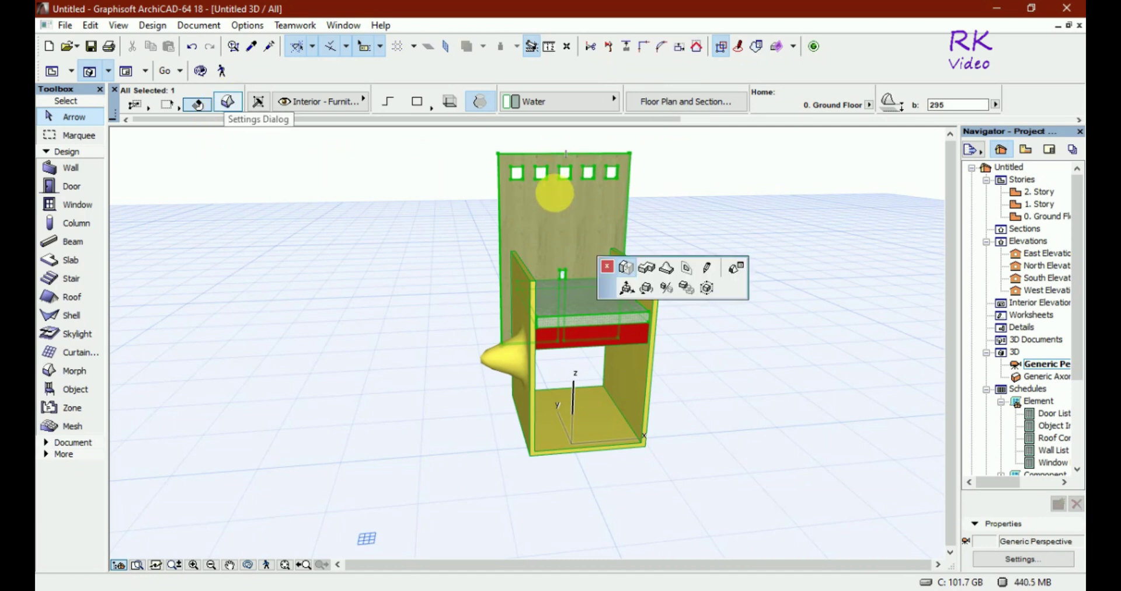
left_click(557, 198)
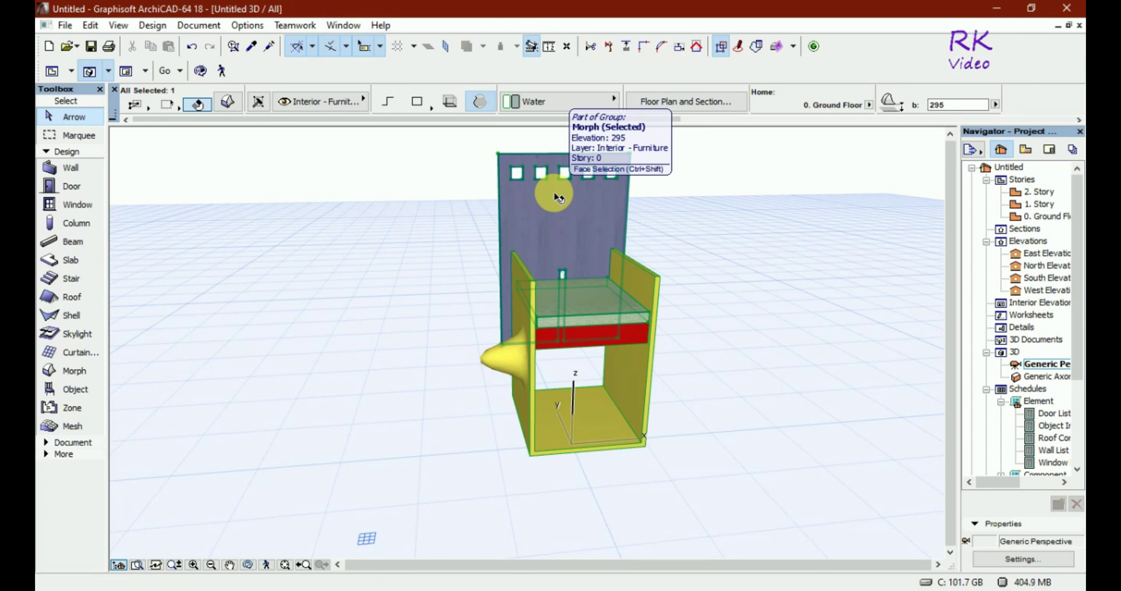
left_click(231, 105)
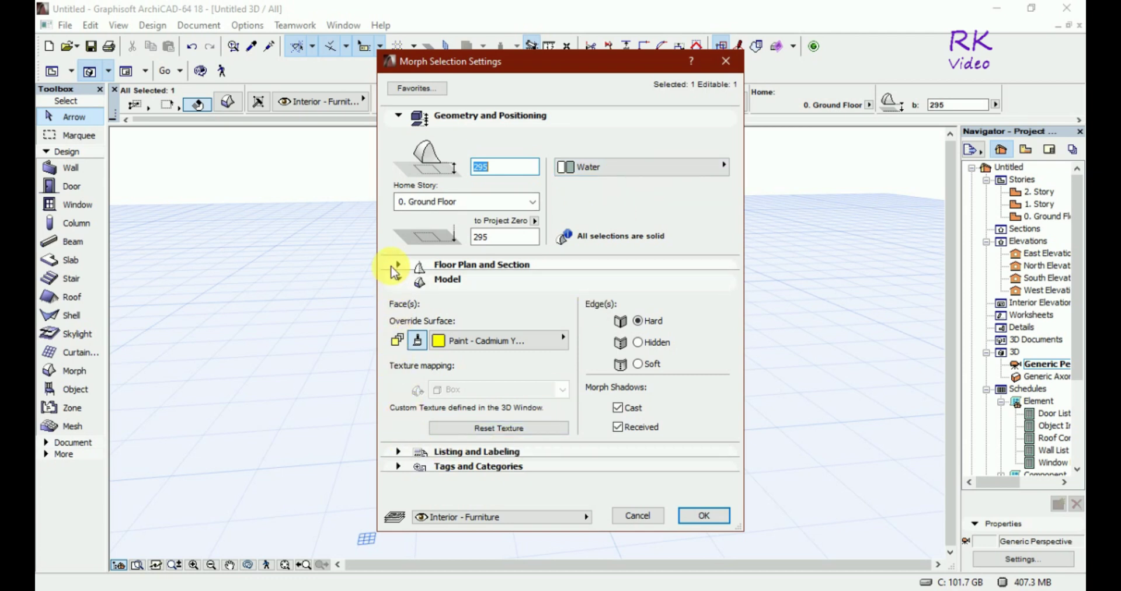
left_click(402, 454)
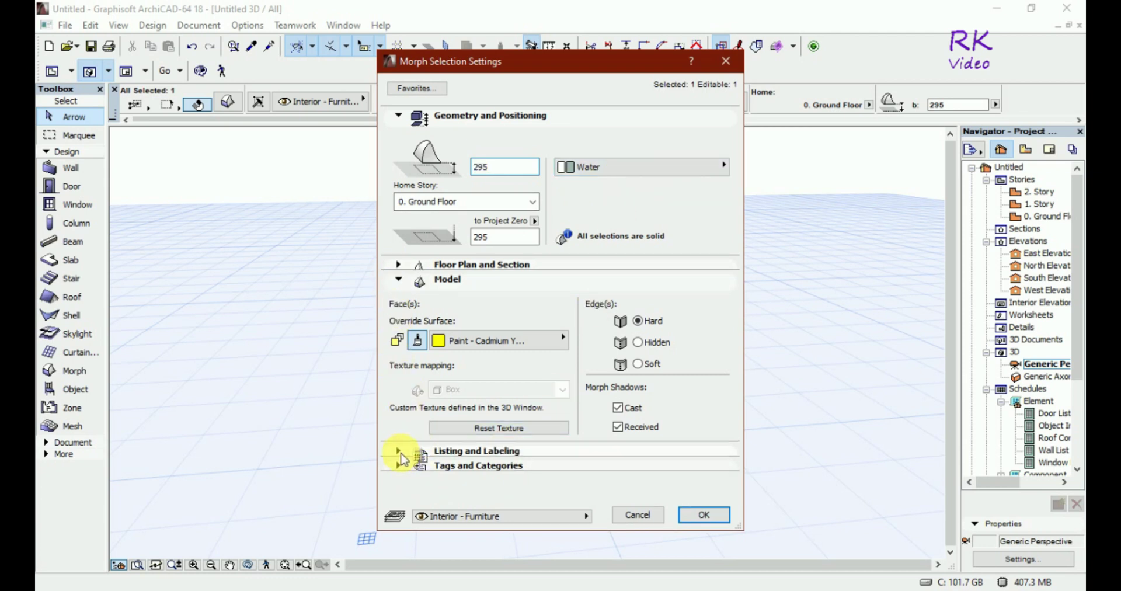
left_click(399, 280)
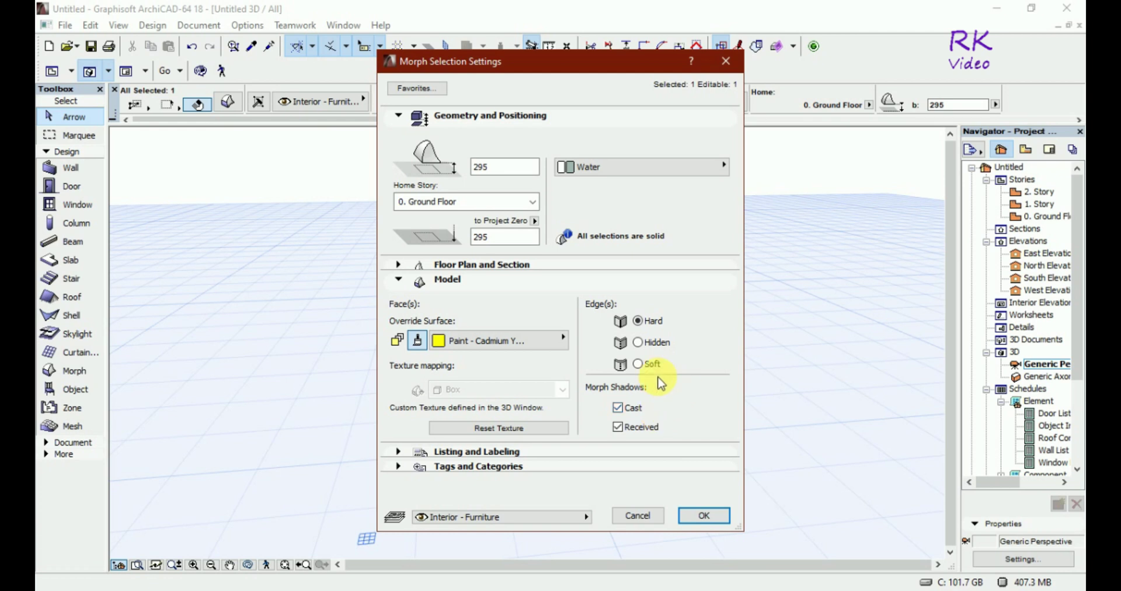
left_click(549, 341)
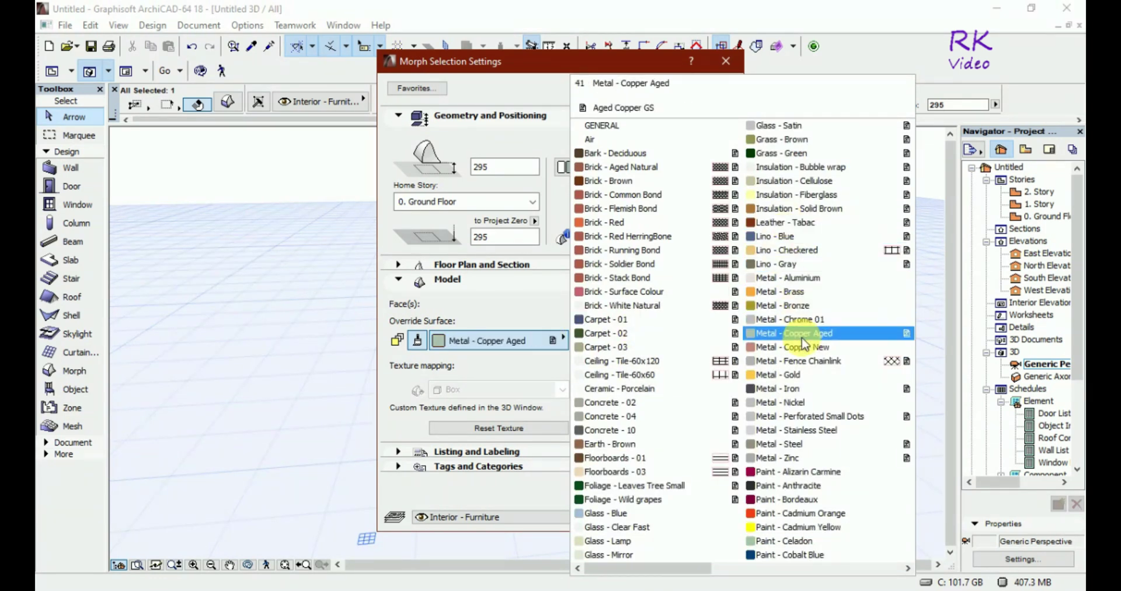
scroll(804, 345, "down", 2)
scroll(805, 344, "up", 2)
left_click(795, 555)
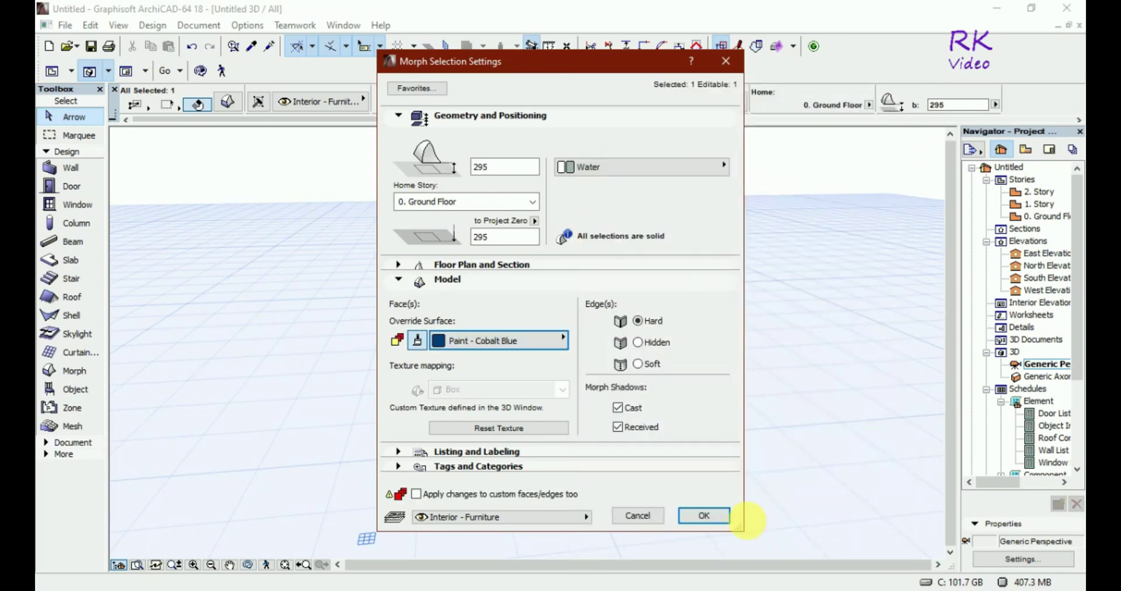
left_click(416, 494)
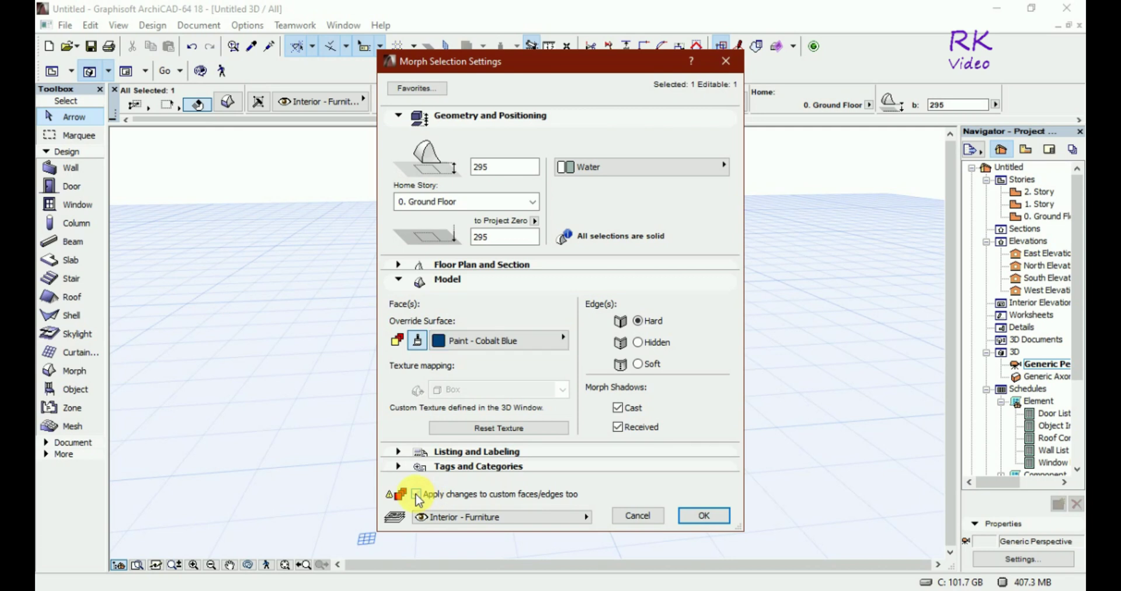
left_click(704, 516)
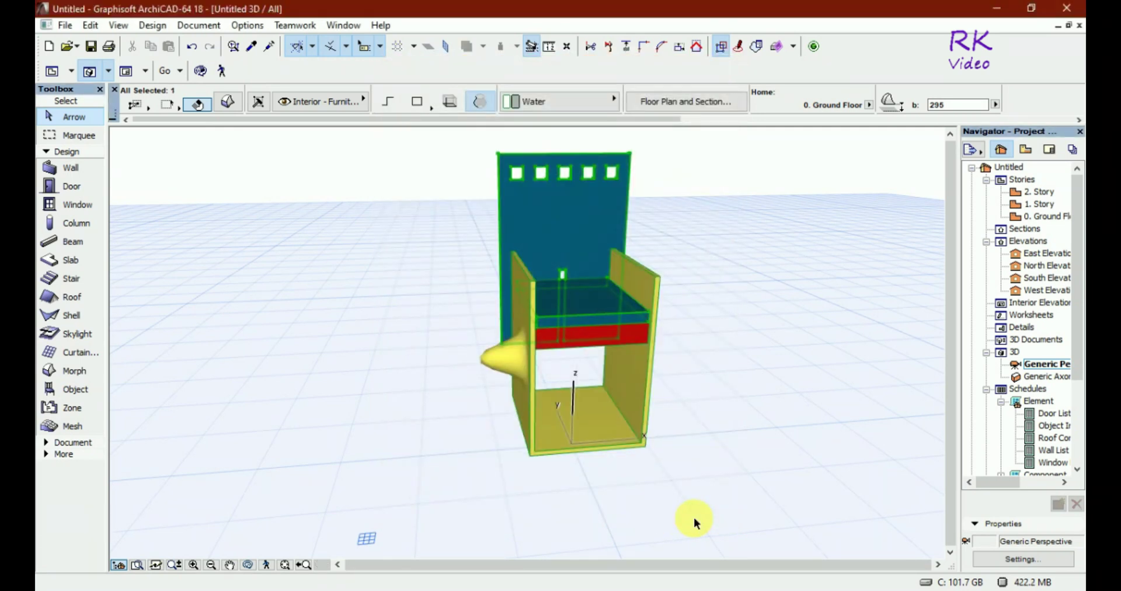
key("Escape")
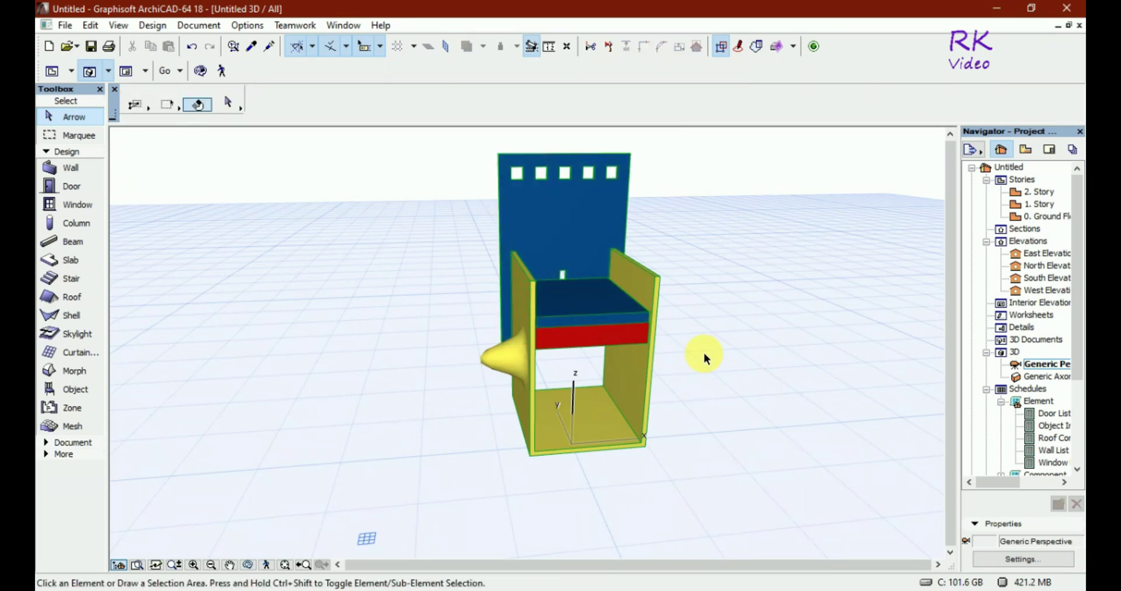
Examine the recoloured chair in 3D from its opposite side.
key("o")
left_click_drag(738, 396, 379, 405)
scroll(379, 404, "down", 5)
scroll(474, 388, "up", 2)
scroll(475, 388, "up", 1)
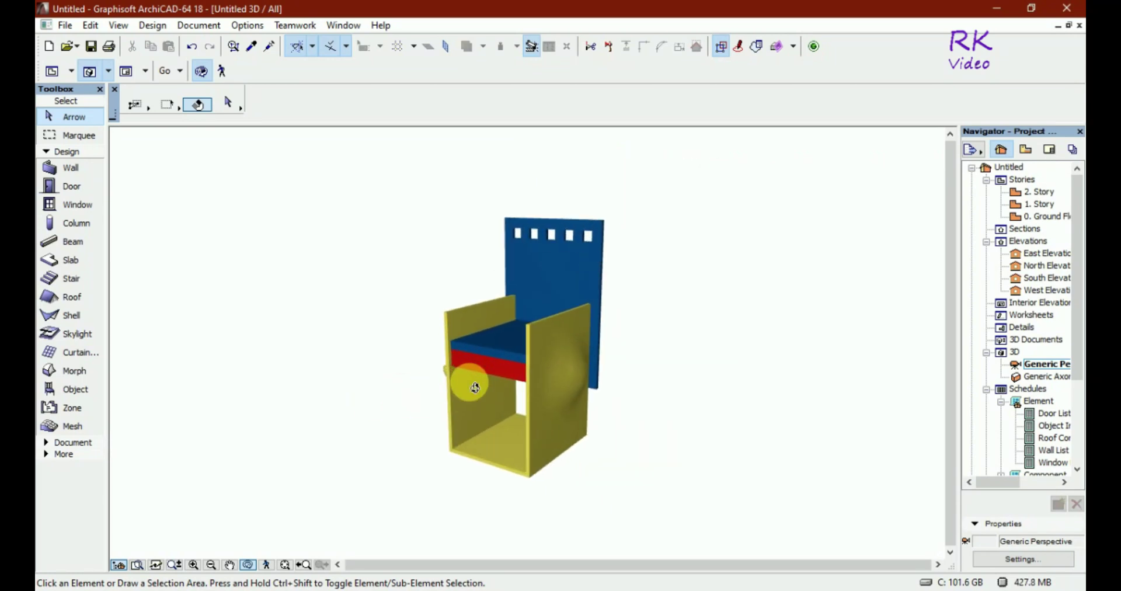
scroll(474, 388, "up", 2)
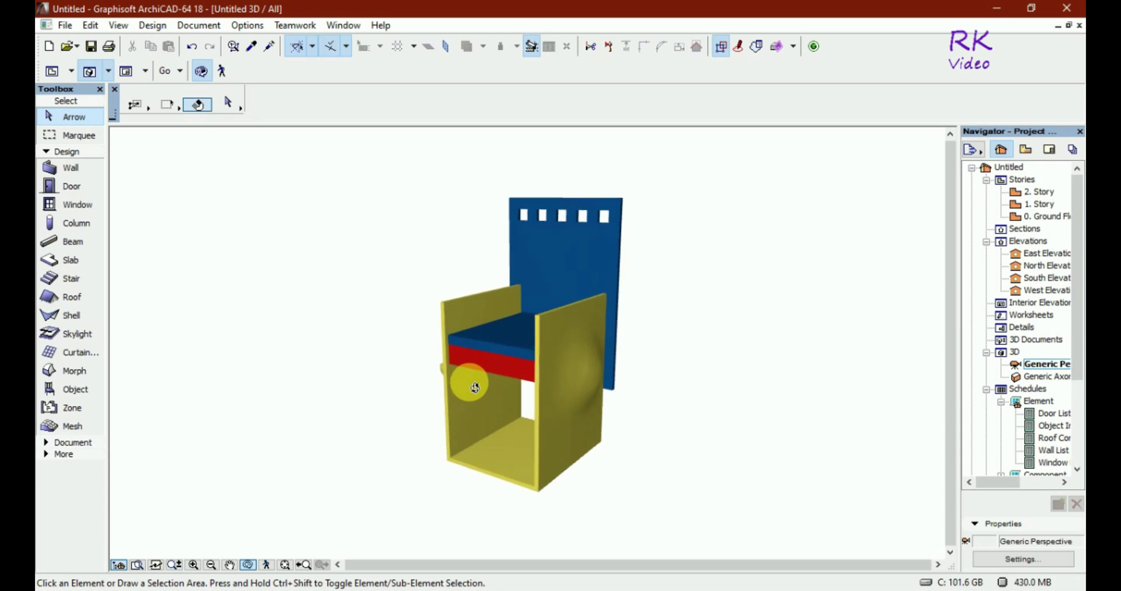